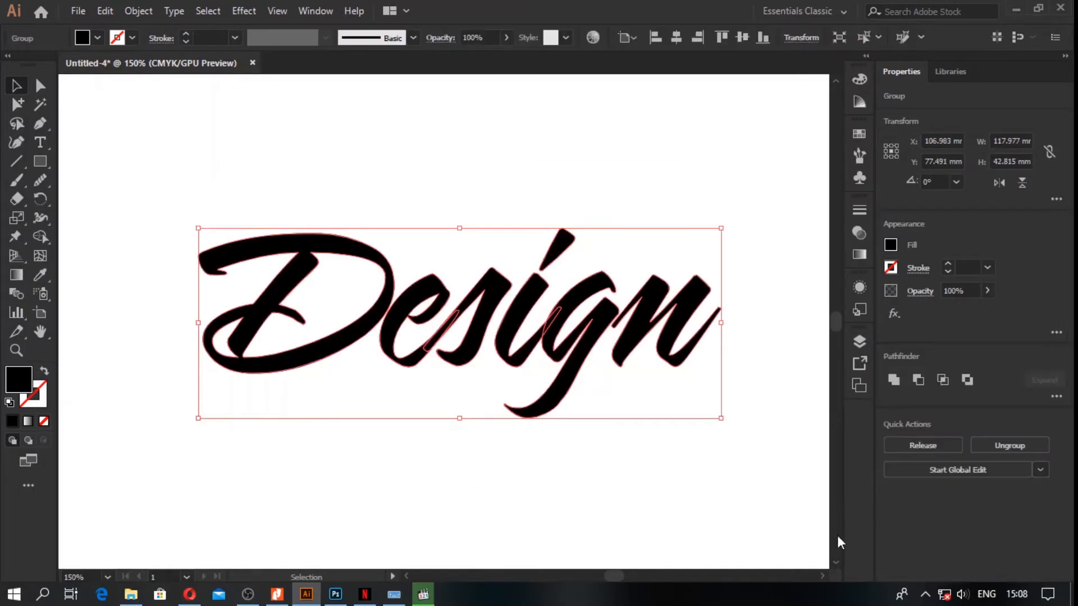
# Step: Ungroup the outlined word "Design" into separate letters and clear the selection
pyautogui.click(464, 439)
pyautogui.click(368, 315)
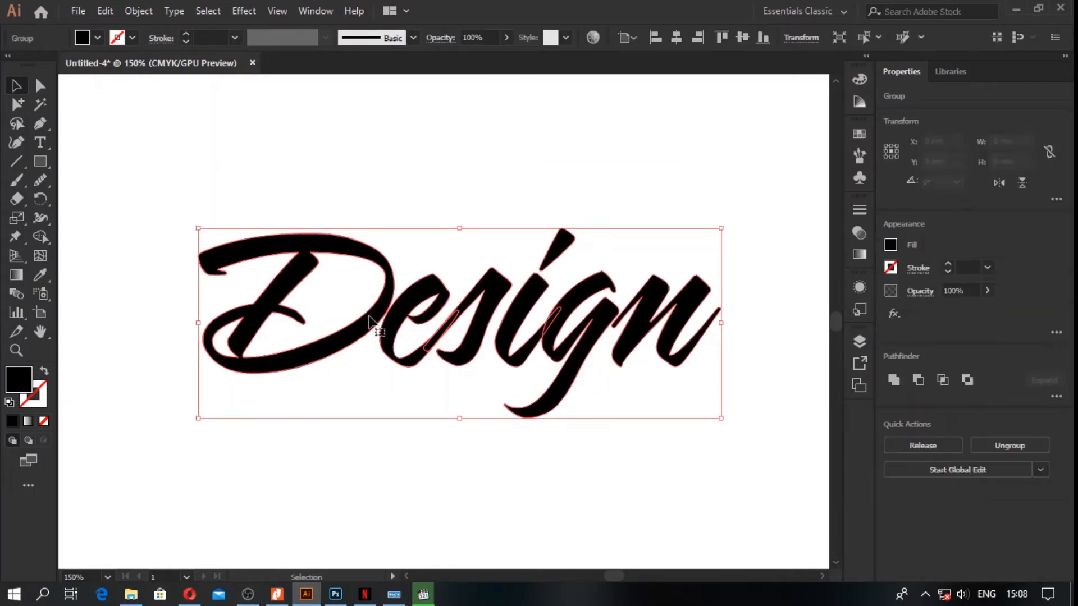
pyautogui.rightClick(368, 315)
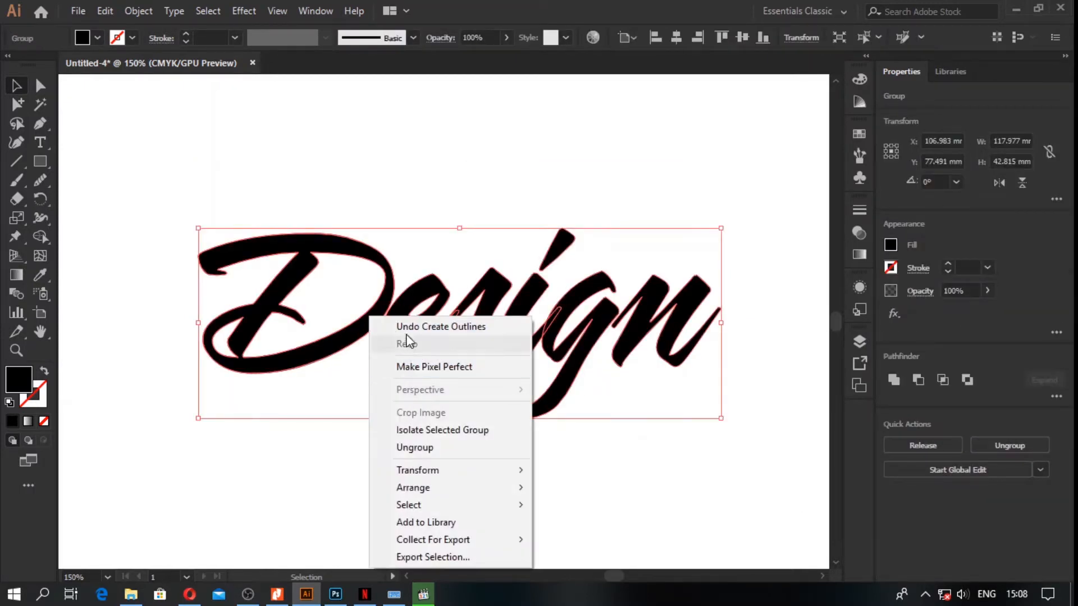
pyautogui.click(415, 447)
pyautogui.click(392, 471)
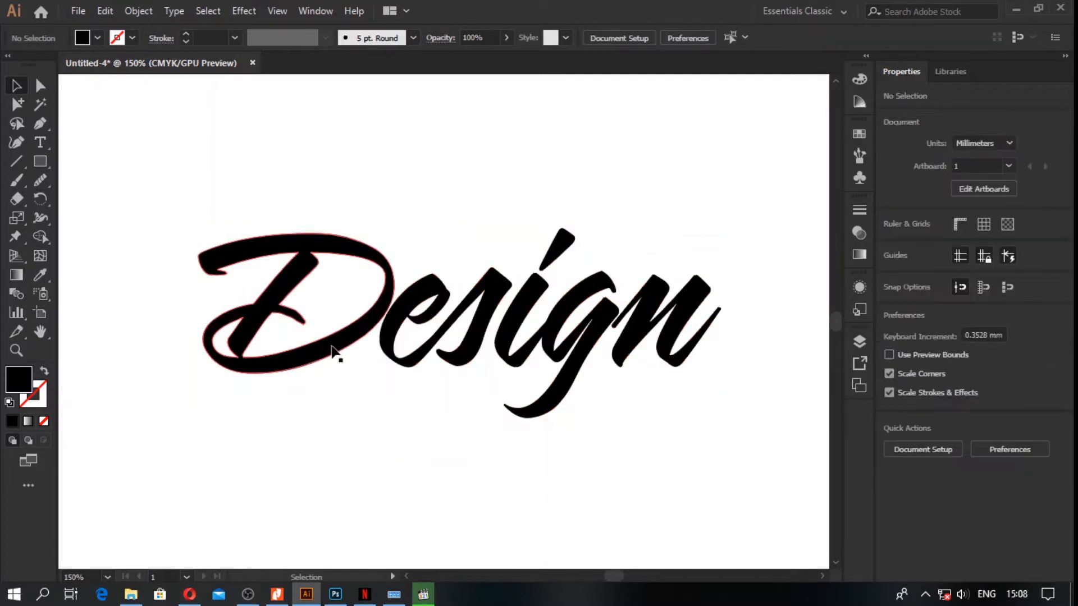
# Step: Scale the letter D up slightly about its center so its edge overlaps the letter e
pyautogui.click(336, 352)
pyautogui.moveTo(397, 375); pyautogui.dragTo(408, 385)
pyautogui.click(464, 449)
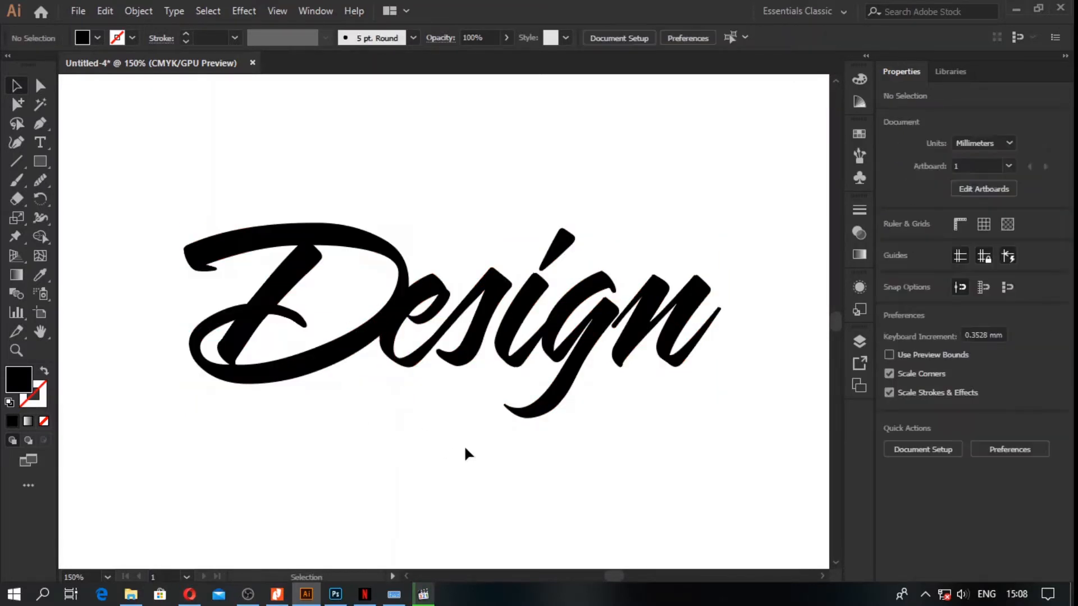
# Step: Move the letter n closer to the g so its thin starting stroke overlaps the g
pyautogui.click(637, 319)
pyautogui.scroll(2, 637, 319)
pyautogui.scroll(2, 637, 323)
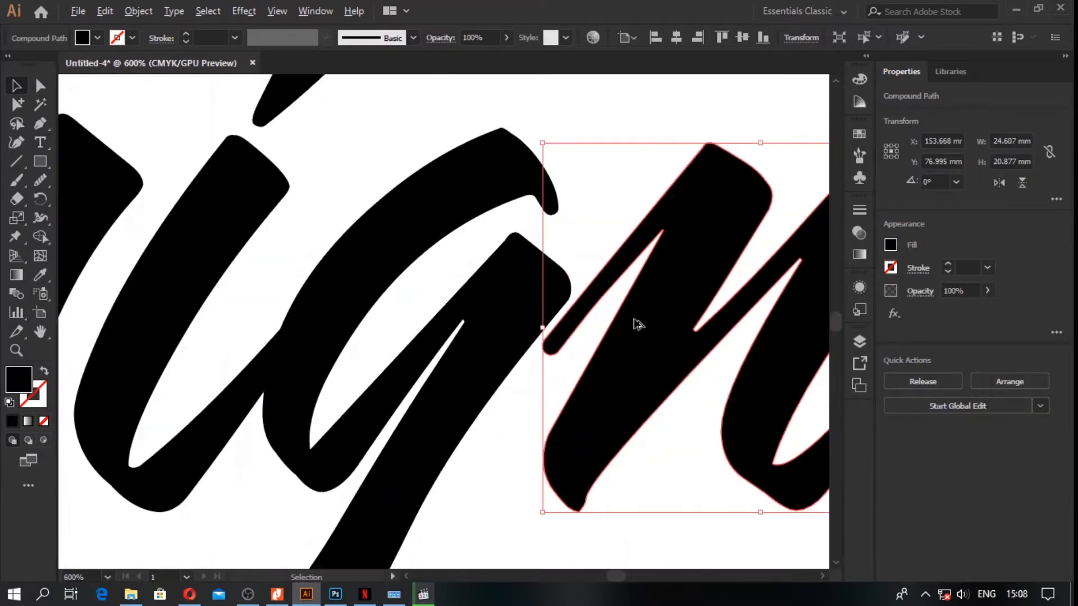
pyautogui.moveTo(655, 351); pyautogui.dragTo(637, 341)
pyautogui.scroll(-4, 612, 375)
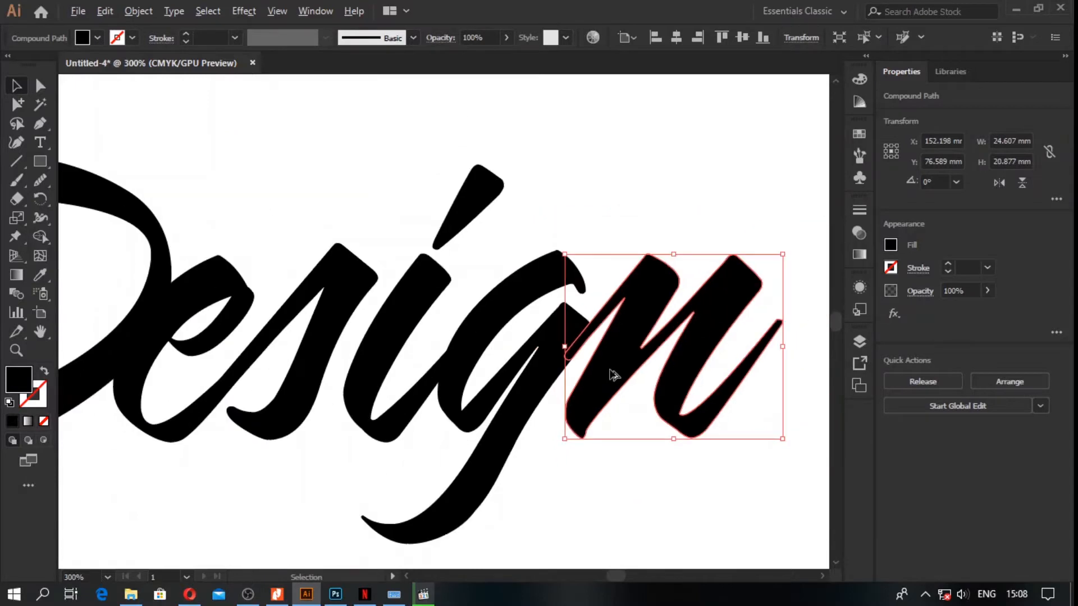
pyautogui.click(647, 455)
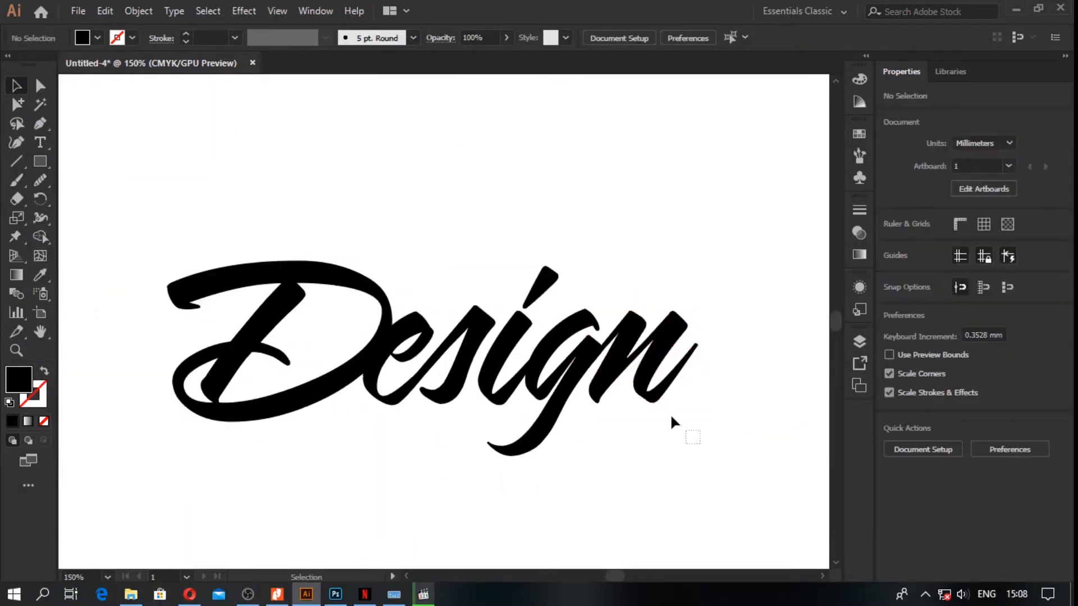
# Step: Shift the letters i, g and n together slightly closer to the s
pyautogui.click(495, 354)
pyautogui.scroll(3, 495, 354)
pyautogui.moveTo(498, 365); pyautogui.dragTo(487, 354)
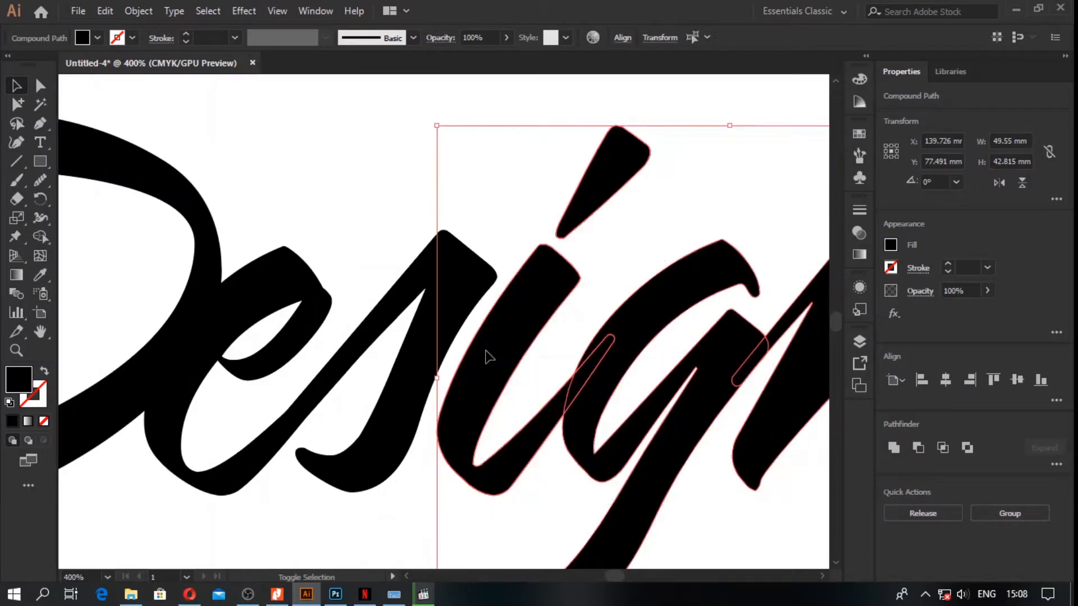
pyautogui.scroll(-4, 488, 355)
# Step: Merge the overlapping strokes between D and e, e and s, i and g, and g and n with the Shape Builder tool
pyautogui.moveTo(646, 253); pyautogui.dragTo(308, 406)
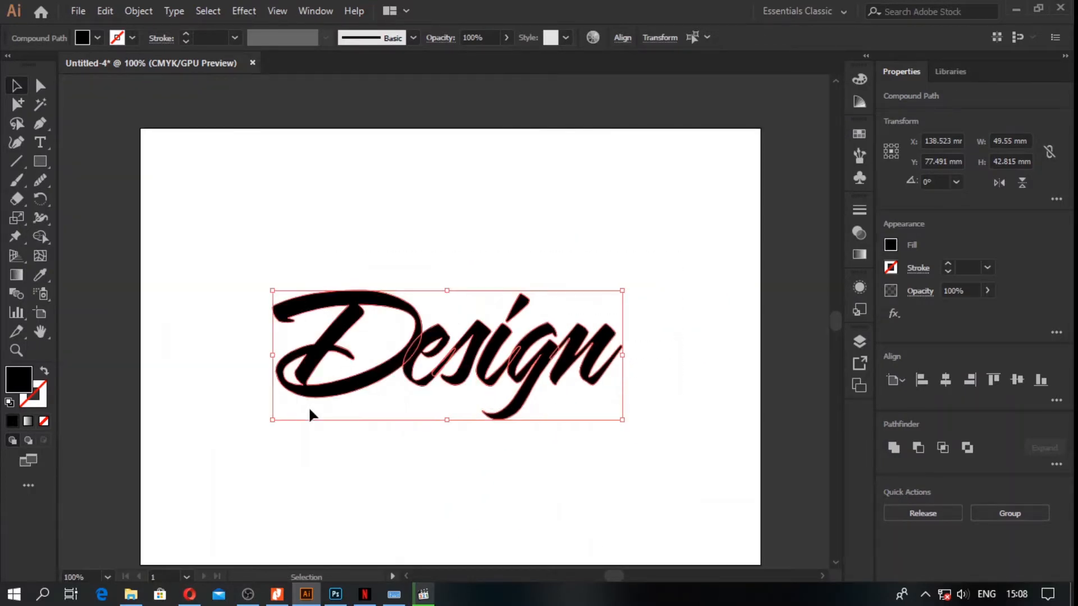
pyautogui.click(36, 236)
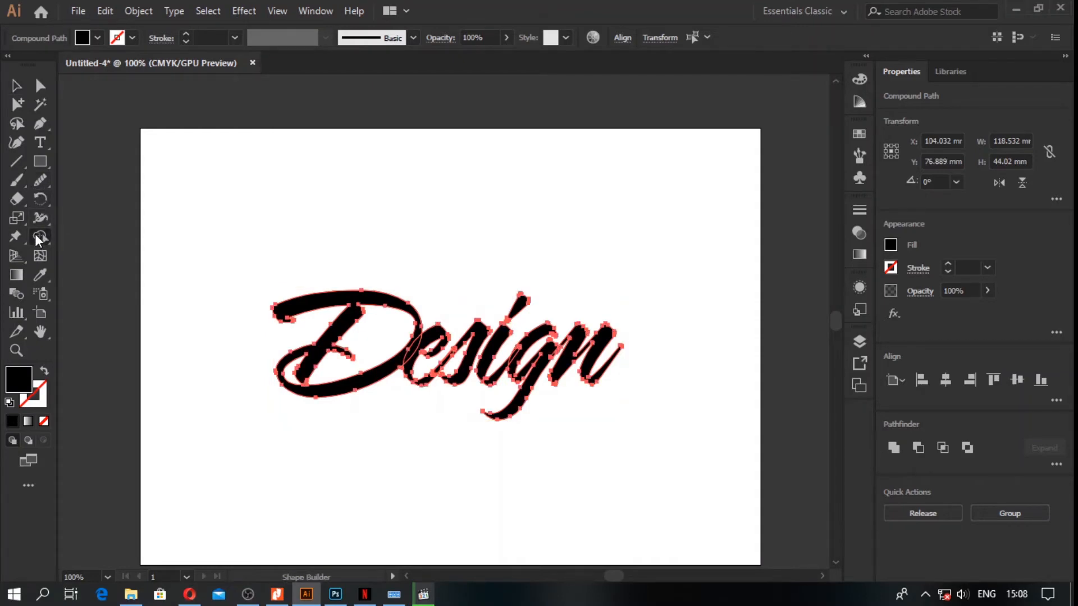
pyautogui.scroll(3, 394, 355)
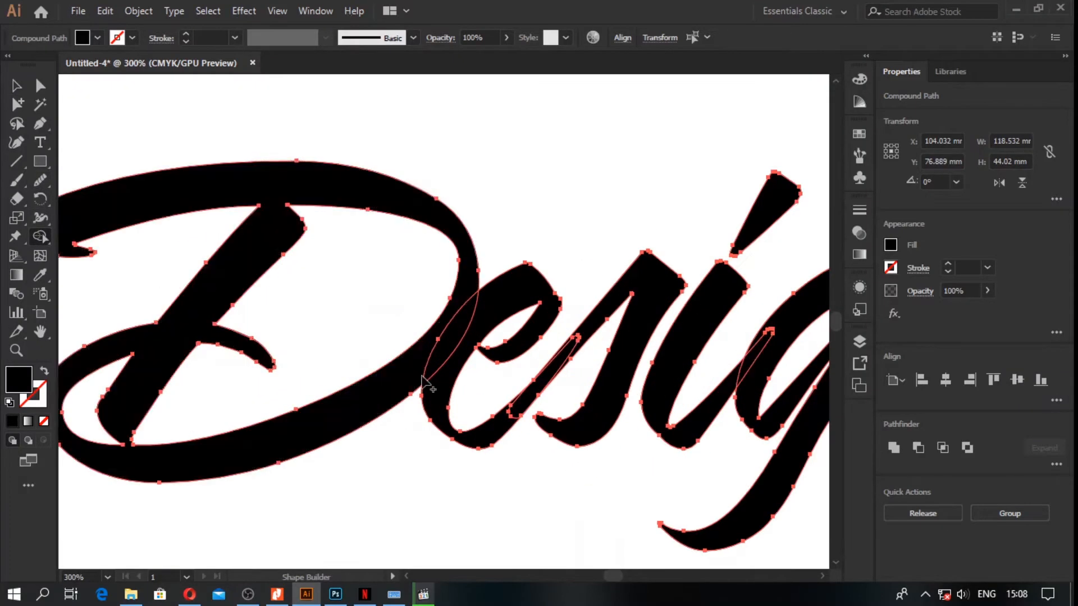
pyautogui.moveTo(440, 396); pyautogui.dragTo(415, 374)
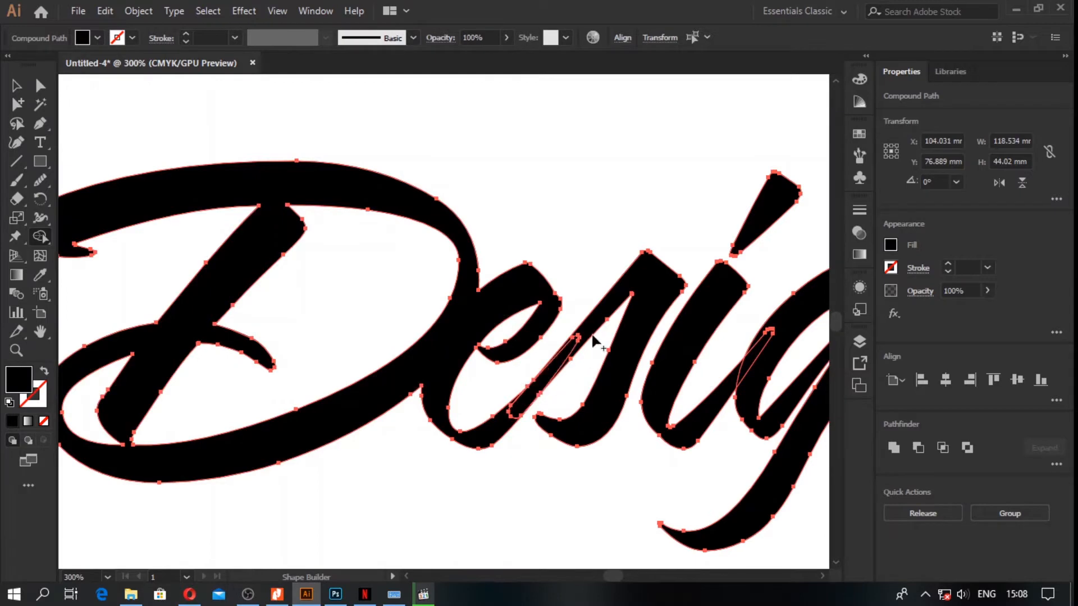
pyautogui.moveTo(590, 328); pyautogui.dragTo(510, 423)
pyautogui.moveTo(763, 364); pyautogui.dragTo(731, 383)
pyautogui.hscroll(5, 752, 401)
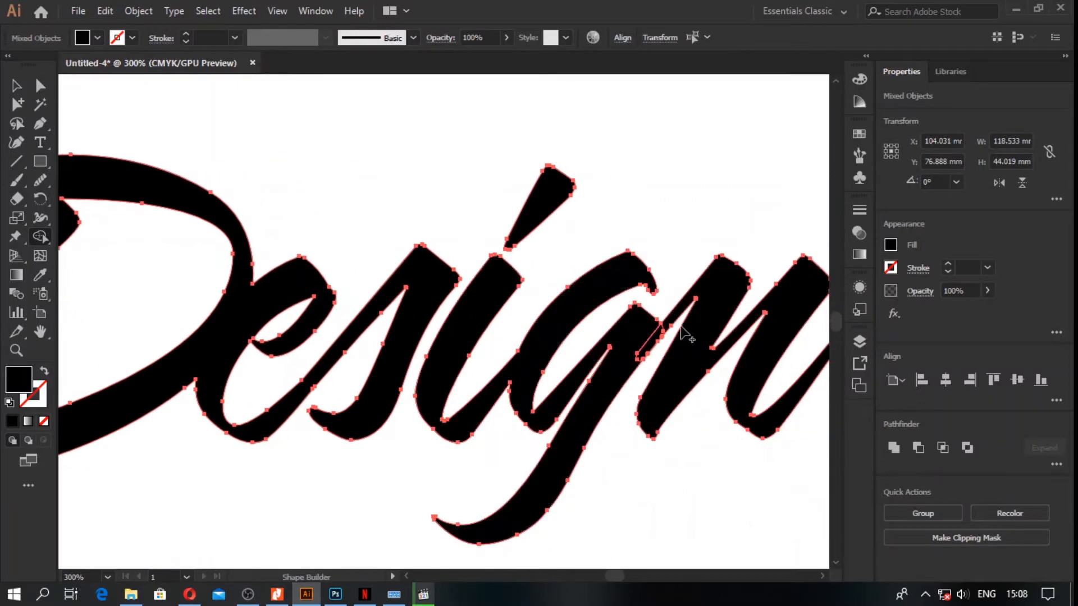
pyautogui.moveTo(707, 290); pyautogui.dragTo(642, 357)
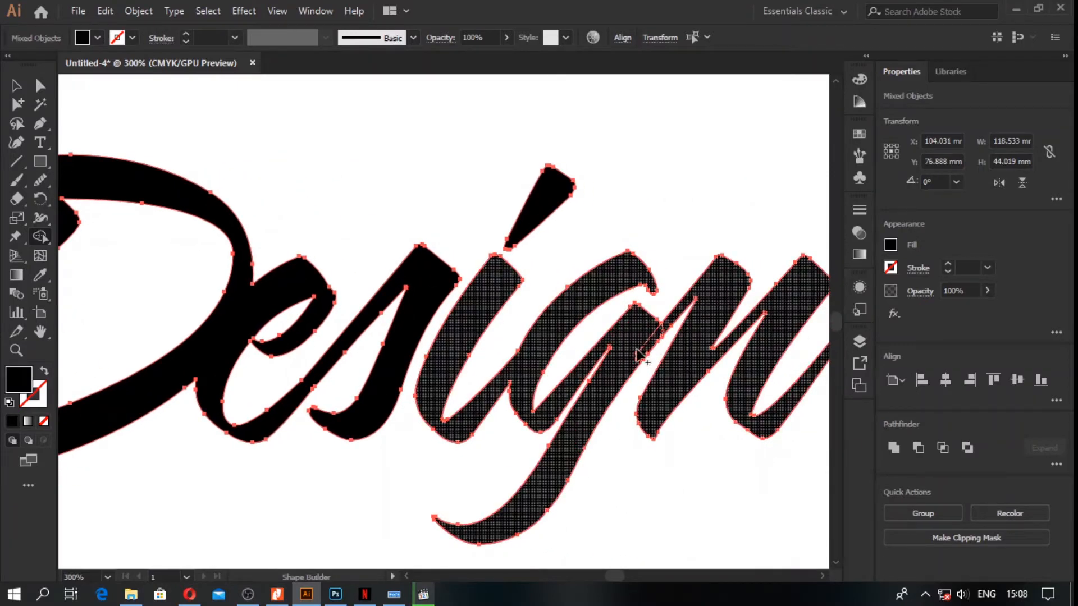
pyautogui.click(17, 85)
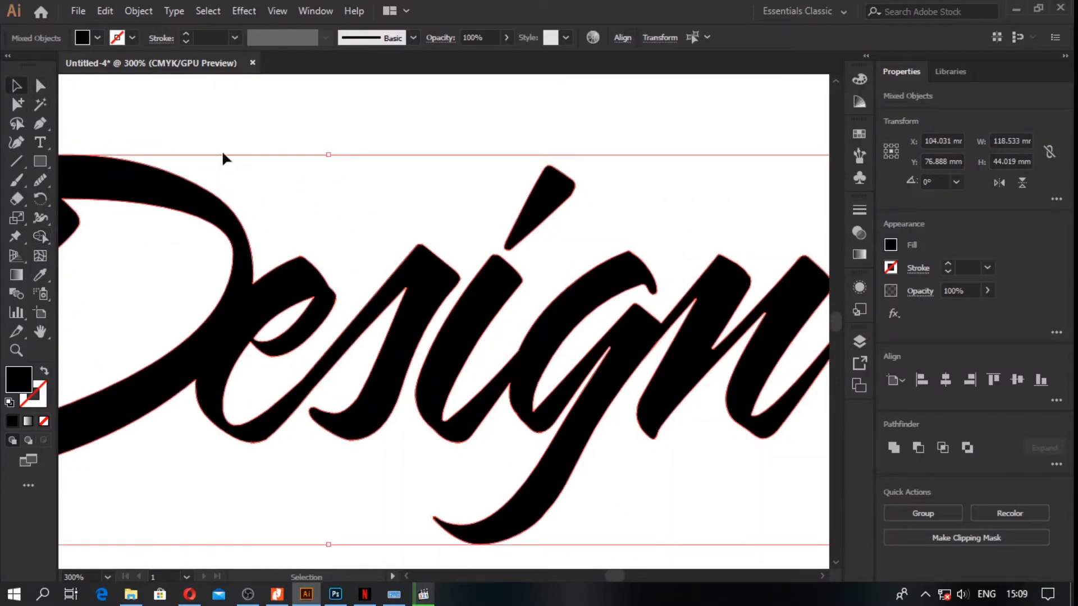
pyautogui.click(325, 176)
# Step: Unite all the letter pieces, including the dot of the i, into one compound shape
pyautogui.scroll(-2, 343, 196)
pyautogui.click(446, 204)
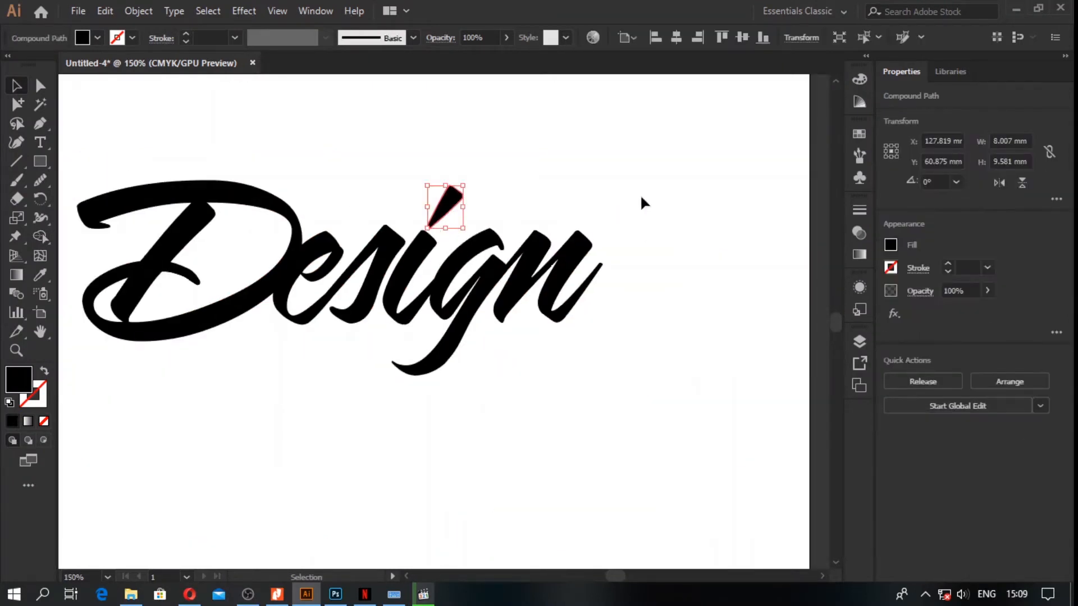
pyautogui.keyDown('shift'); pyautogui.click(212, 323); pyautogui.keyUp('shift')
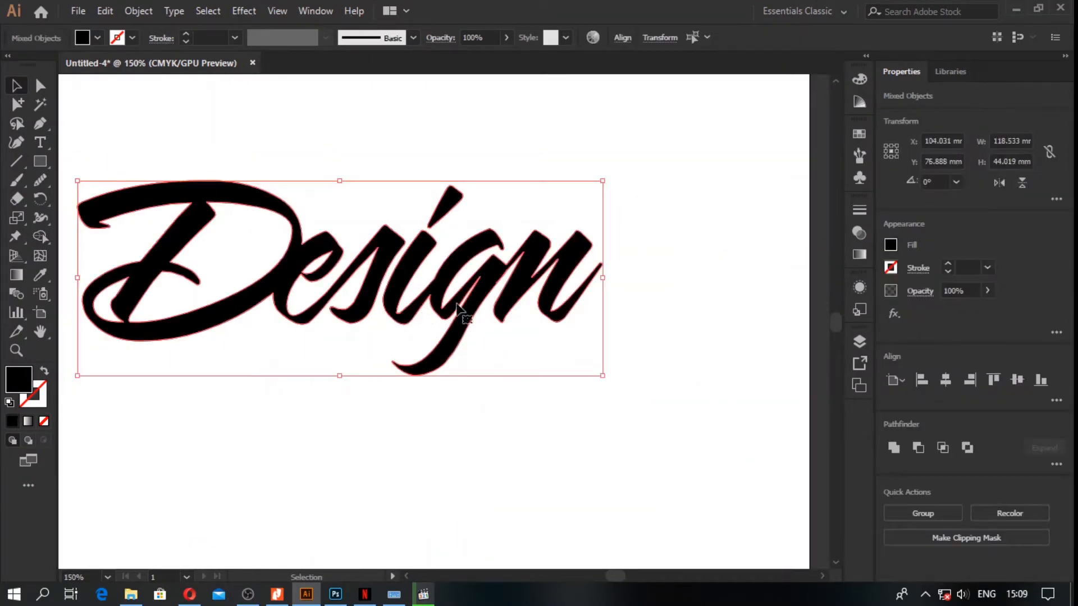
pyautogui.keyDown('alt'); pyautogui.click(895, 447); pyautogui.keyUp('alt')
pyautogui.click(674, 434)
pyautogui.scroll(-2, 580, 414)
pyautogui.click(542, 389)
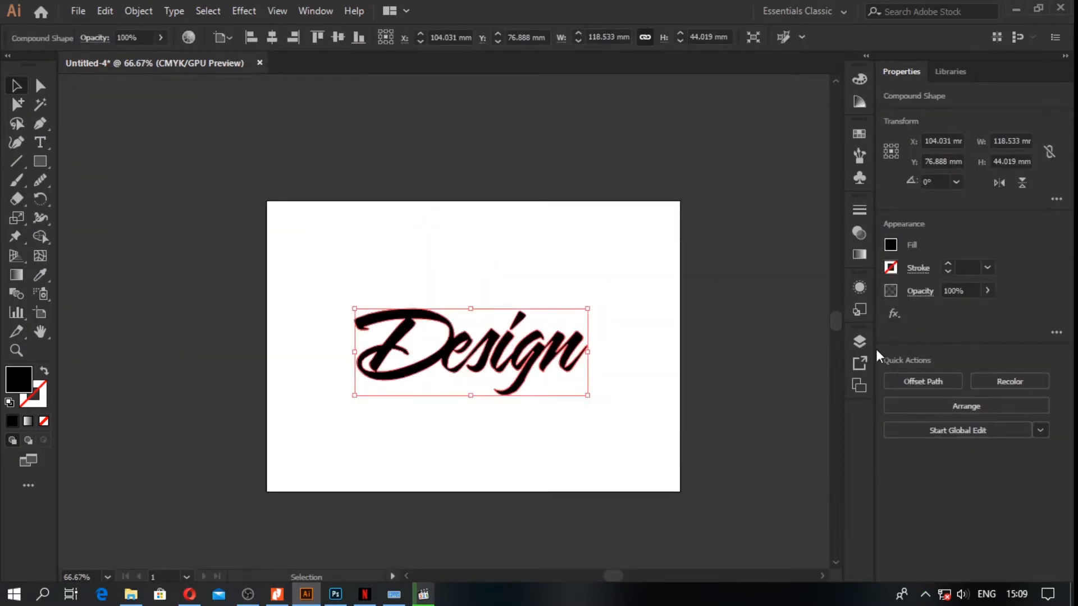
pyautogui.click(782, 364)
# Step: Move the "Design" compound shape from Layer 2 into Layer 1
pyautogui.click(859, 341)
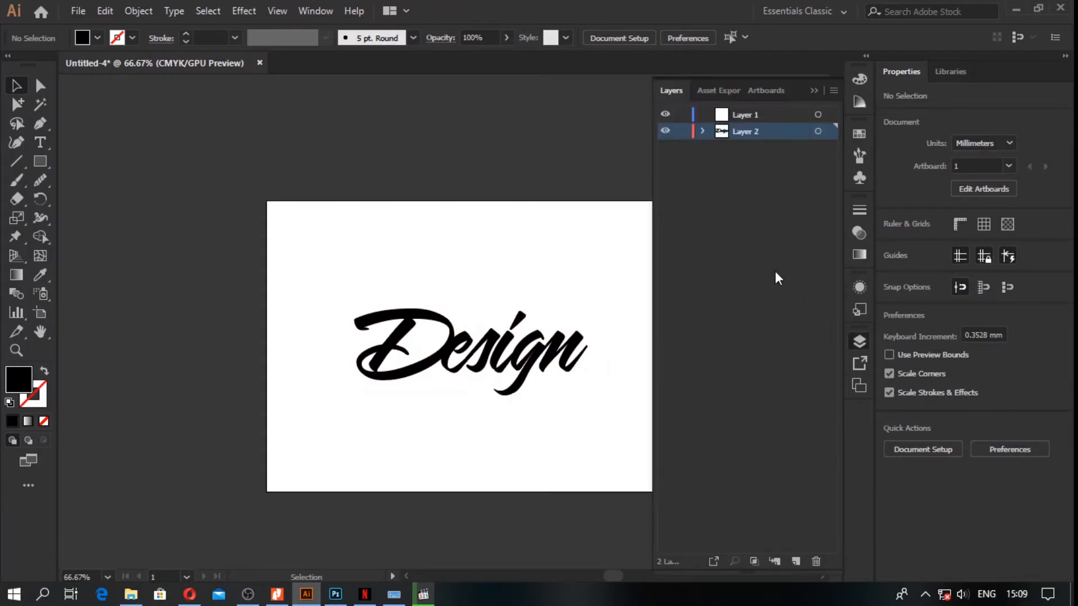
pyautogui.click(769, 115)
pyautogui.click(769, 131)
pyautogui.click(517, 339)
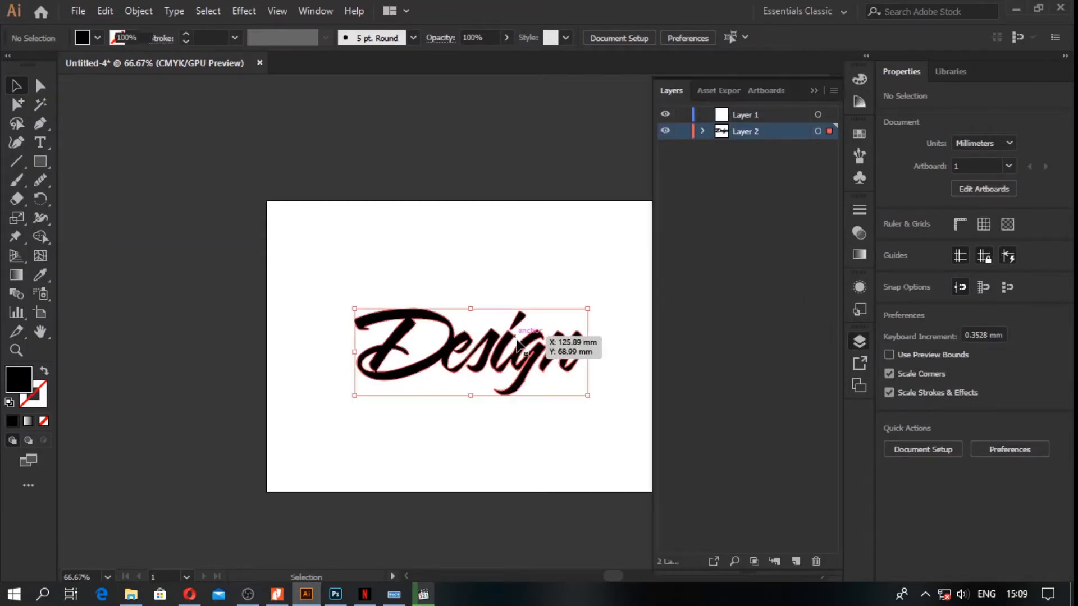
pyautogui.click(702, 131)
pyautogui.click(758, 149)
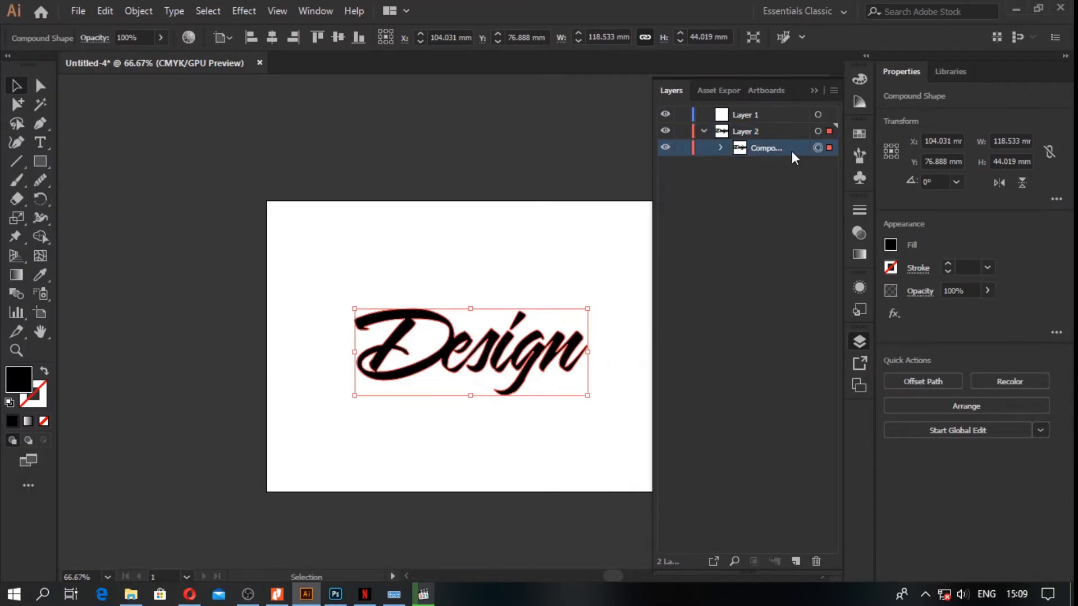
pyautogui.moveTo(792, 151); pyautogui.dragTo(787, 113)
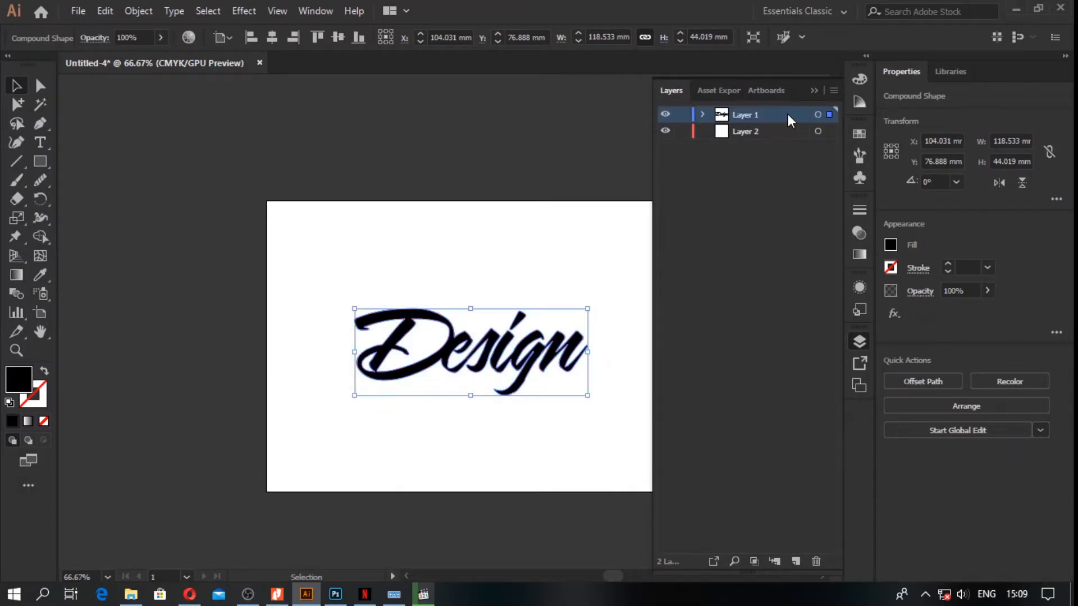
# Step: Draw a 210 x 148 mm rectangle on Layer 2 covering the whole artboard behind the lettering
pyautogui.click(767, 132)
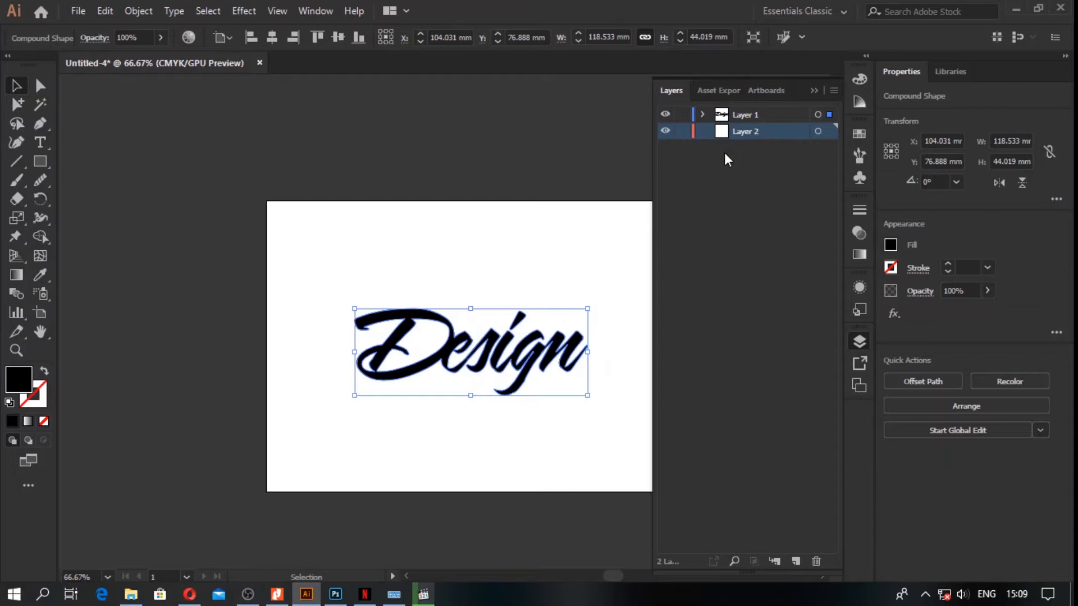
pyautogui.click(95, 311)
pyautogui.click(40, 163)
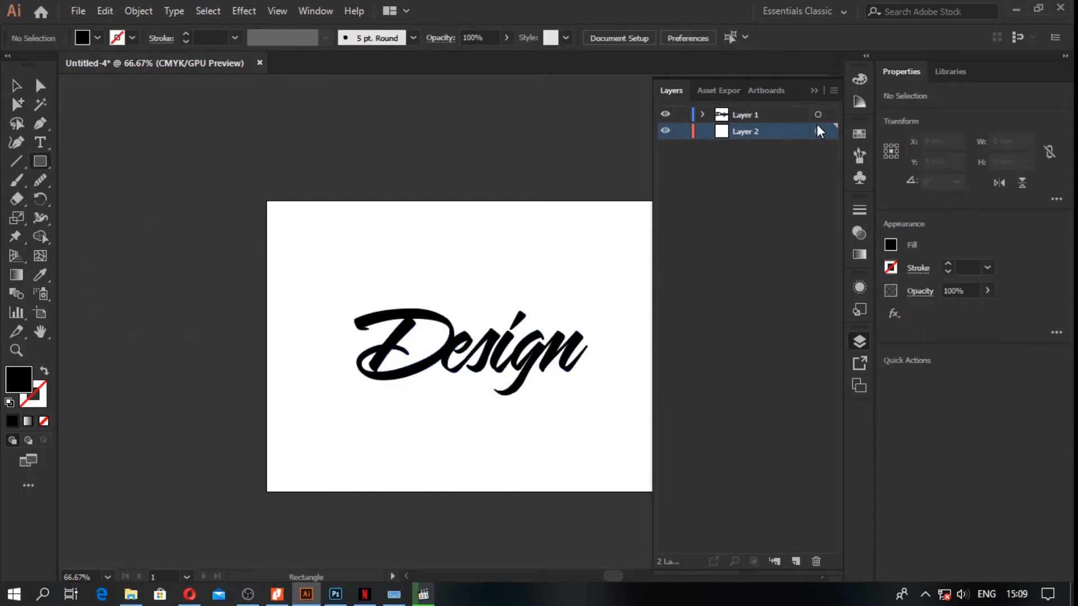
pyautogui.click(814, 90)
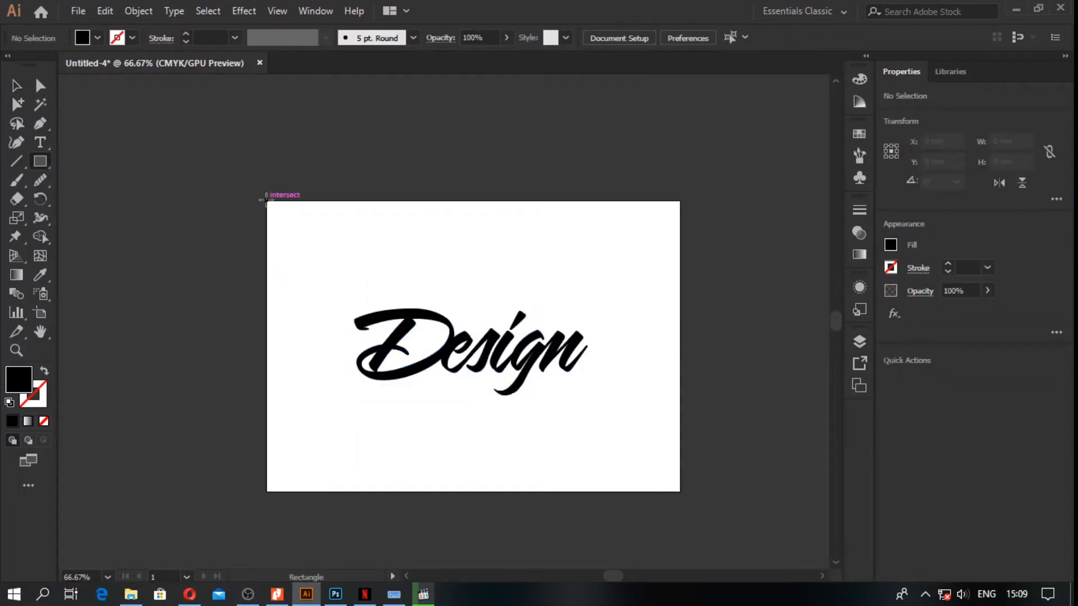
pyautogui.moveTo(267, 201); pyautogui.dragTo(680, 492)
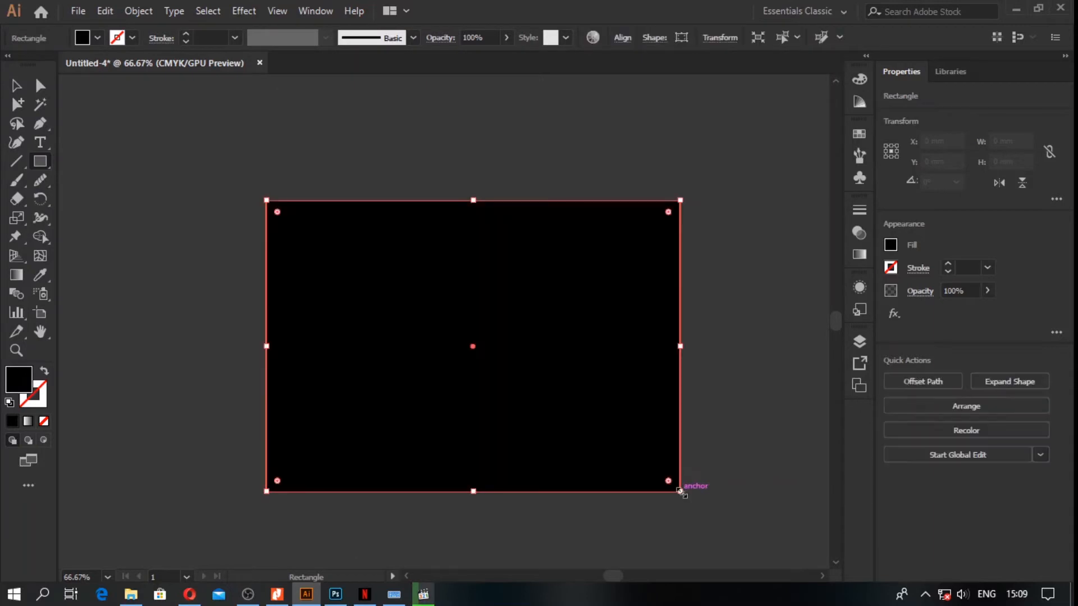
pyautogui.click(17, 89)
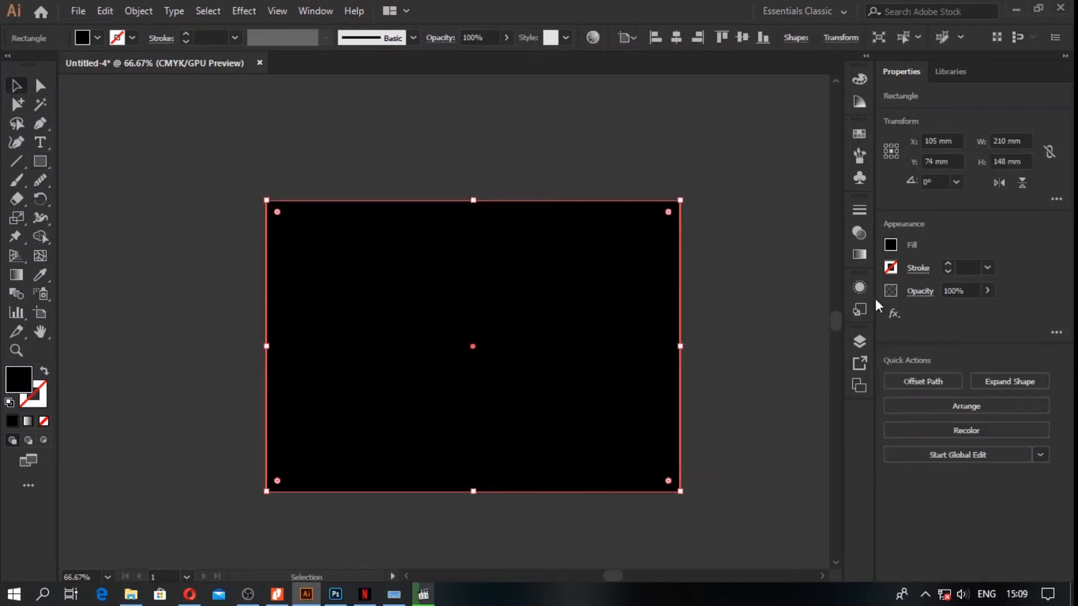
# Step: Fill the background rectangle with a linear white-to-black gradient at a 90° angle
pyautogui.click(864, 255)
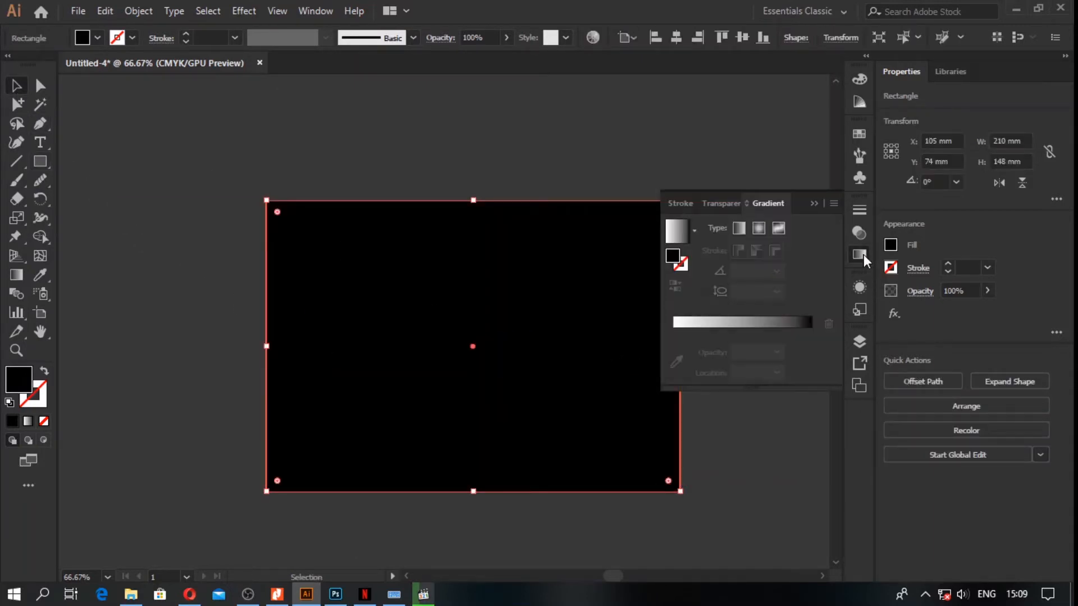
pyautogui.click(745, 331)
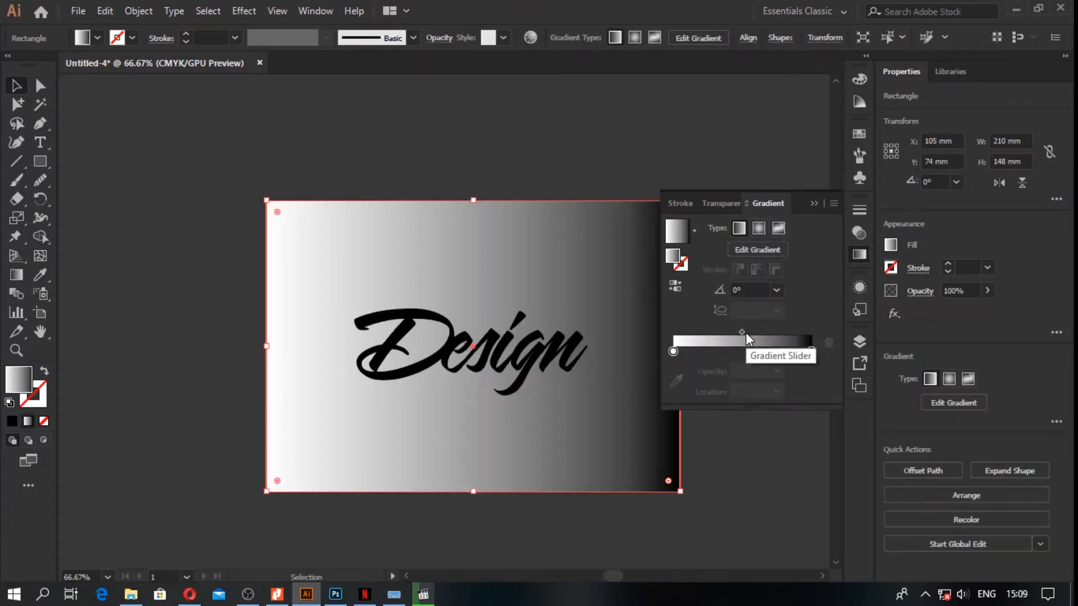
pyautogui.click(777, 289)
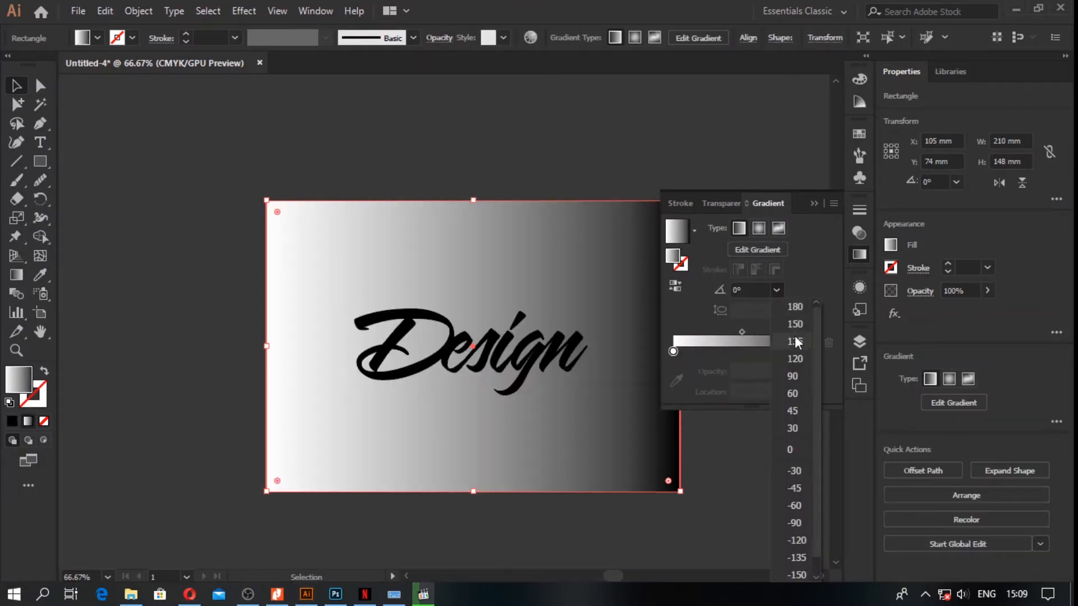
pyautogui.click(793, 375)
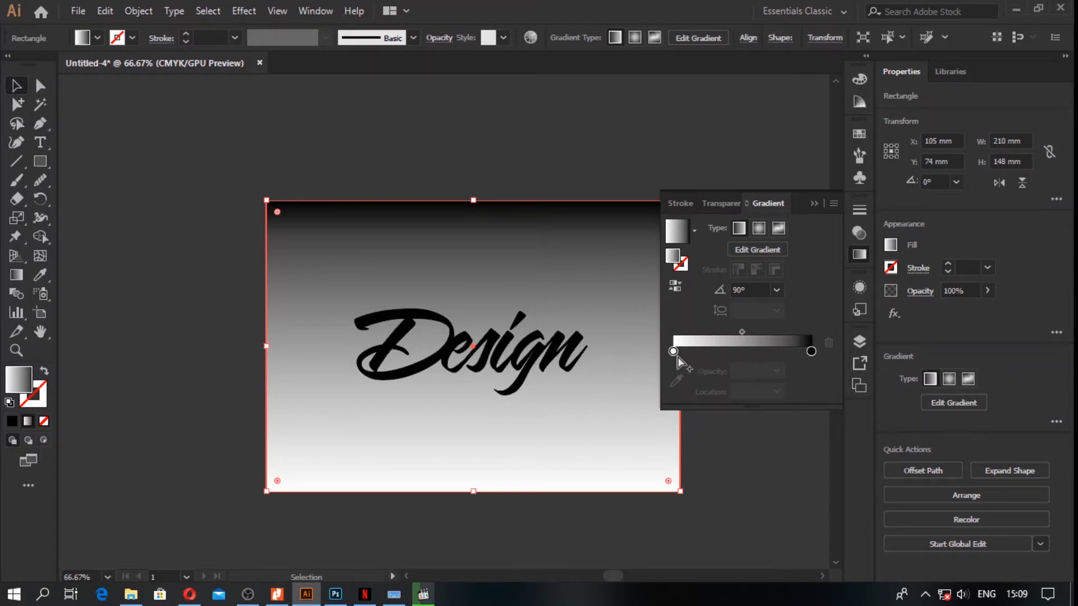
# Step: Recolor the gradient's white stop with the dark red swatch after trying orange
pyautogui.doubleClick(672, 351)
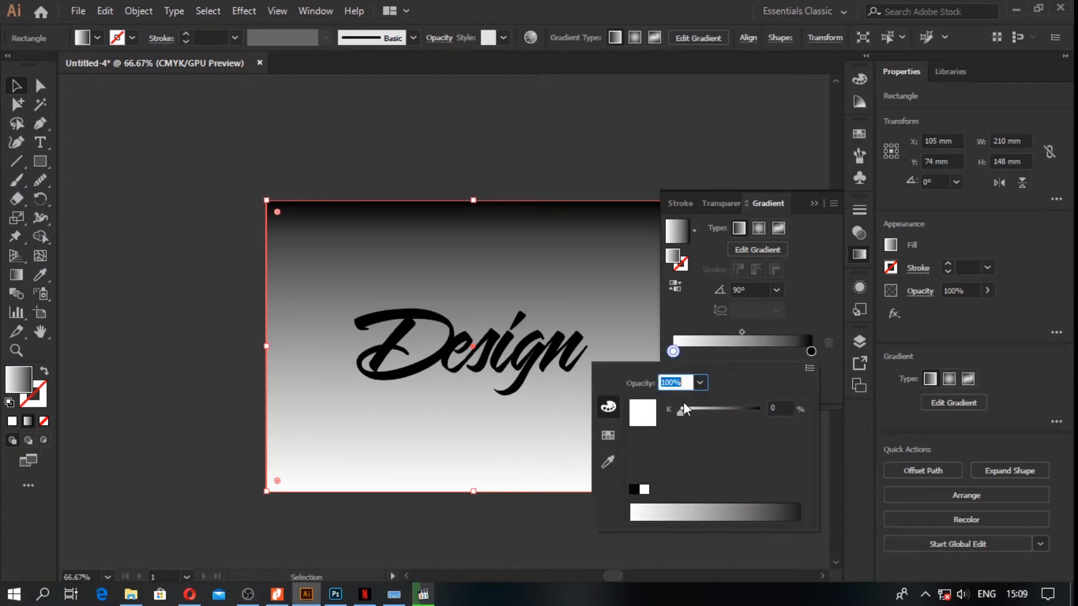
pyautogui.click(607, 437)
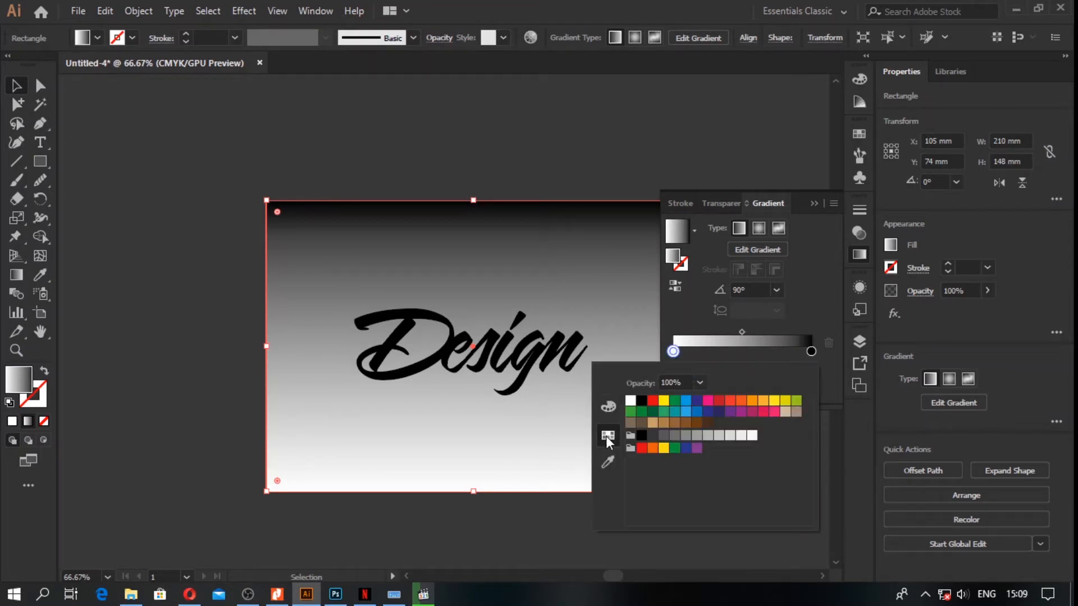
pyautogui.click(741, 400)
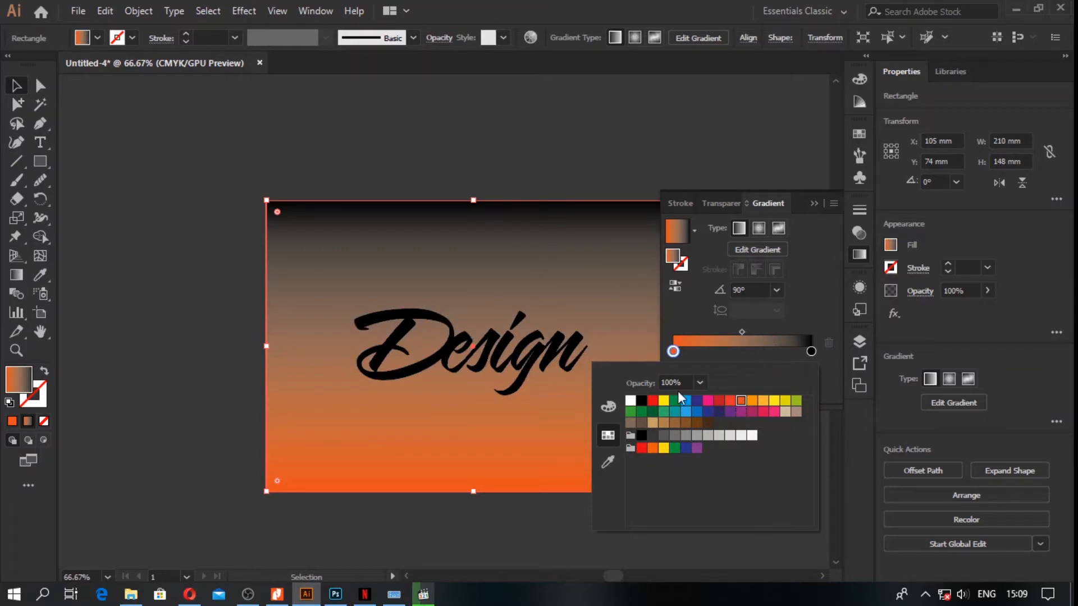
pyautogui.click(718, 402)
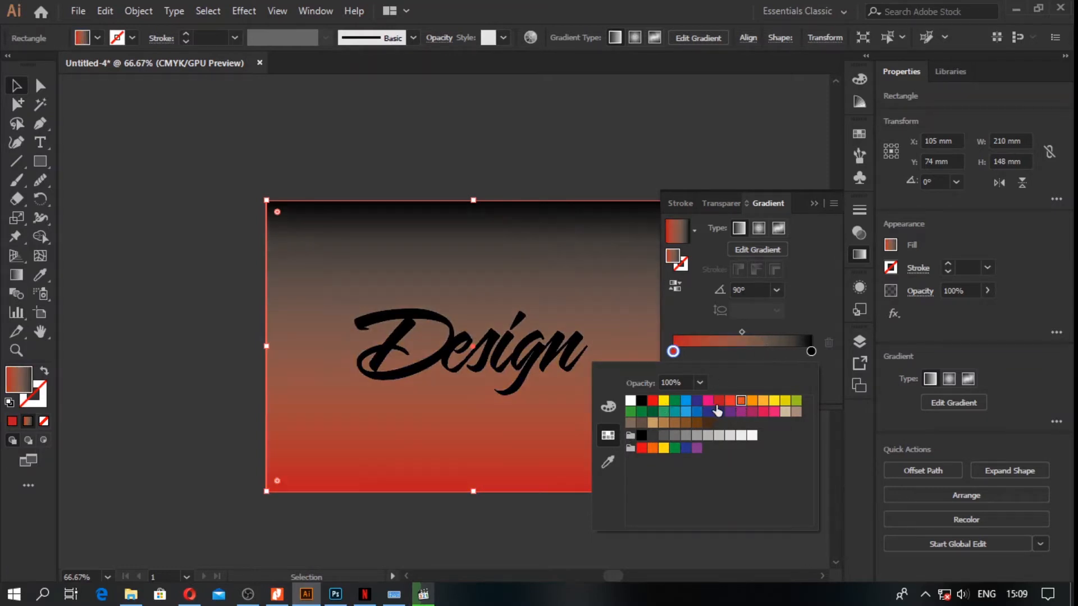
# Step: Recolor the background gradient's black stop with the orange swatch
pyautogui.click(811, 353)
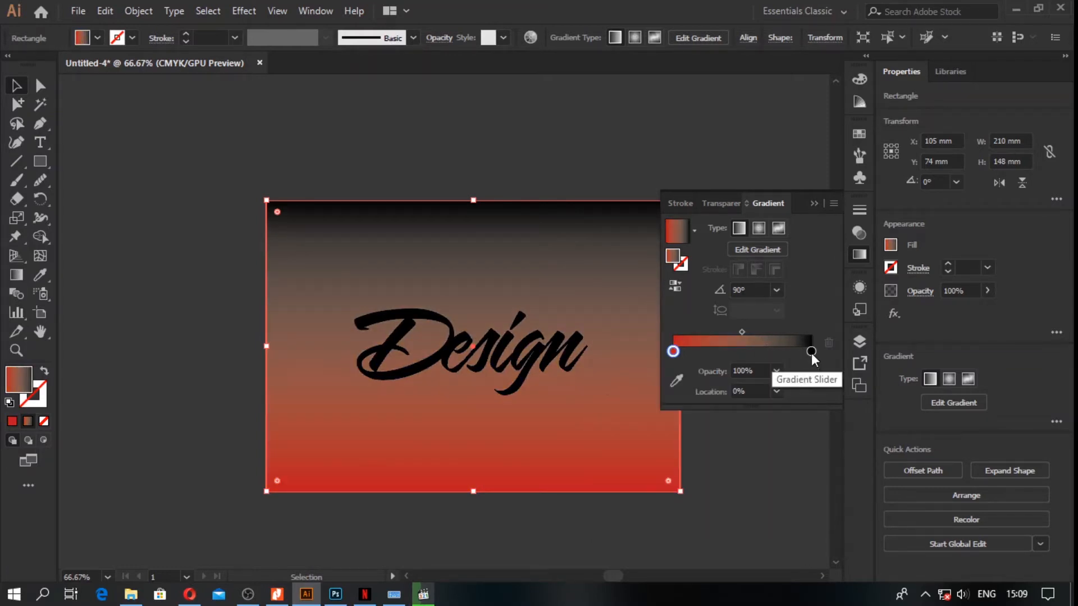
pyautogui.doubleClick(810, 351)
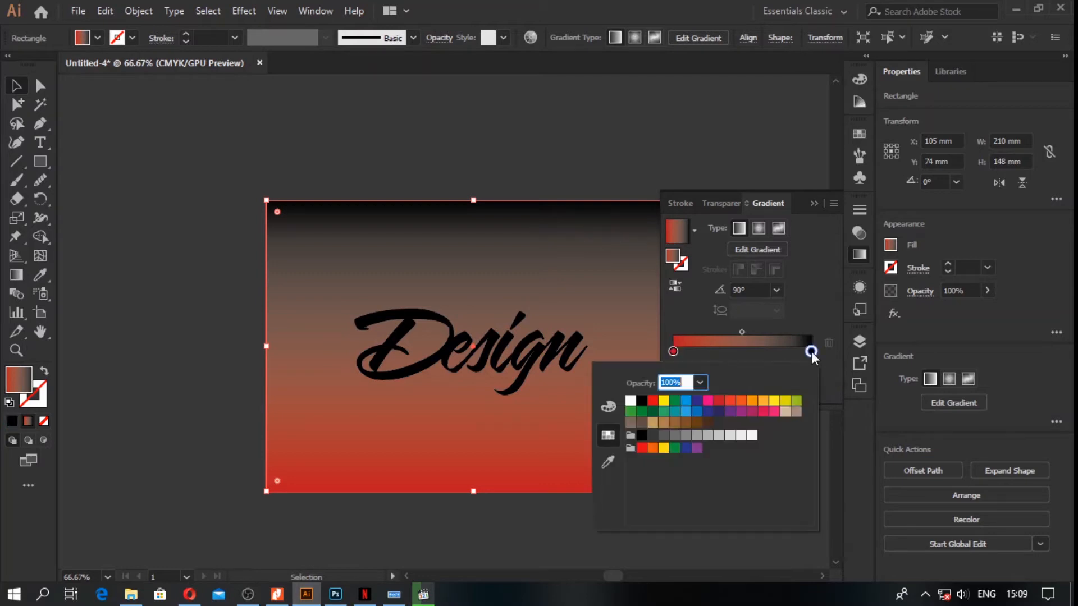
pyautogui.click(741, 402)
pyautogui.click(753, 401)
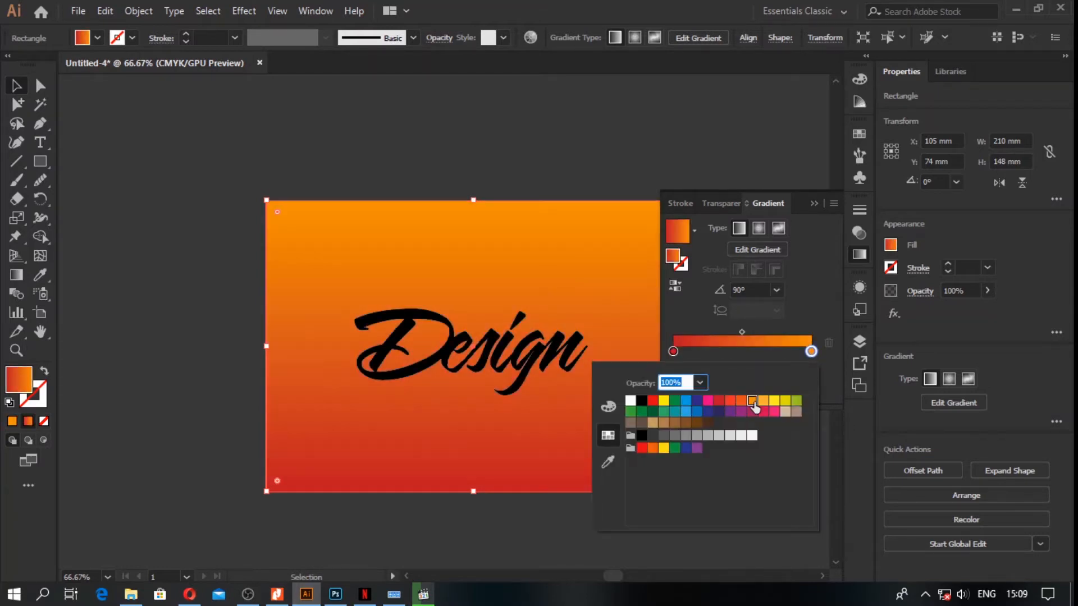
pyautogui.click(813, 308)
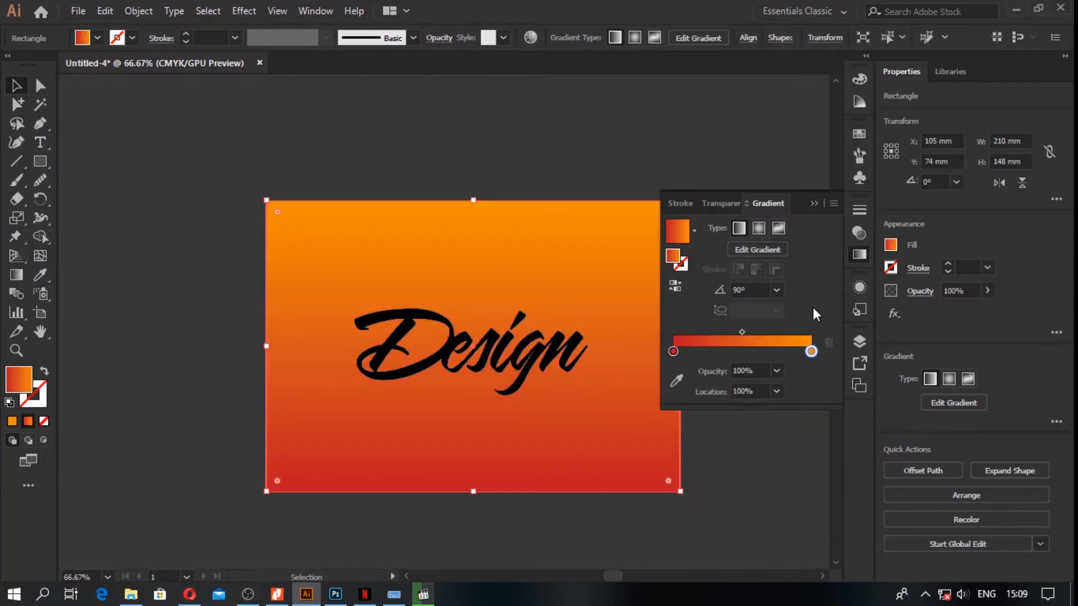
# Step: Set the background gradient's red stop to a darker red of C 0, M 100, Y 100, K 50, and deselect the rectangle
pyautogui.doubleClick(673, 352)
pyautogui.click(606, 409)
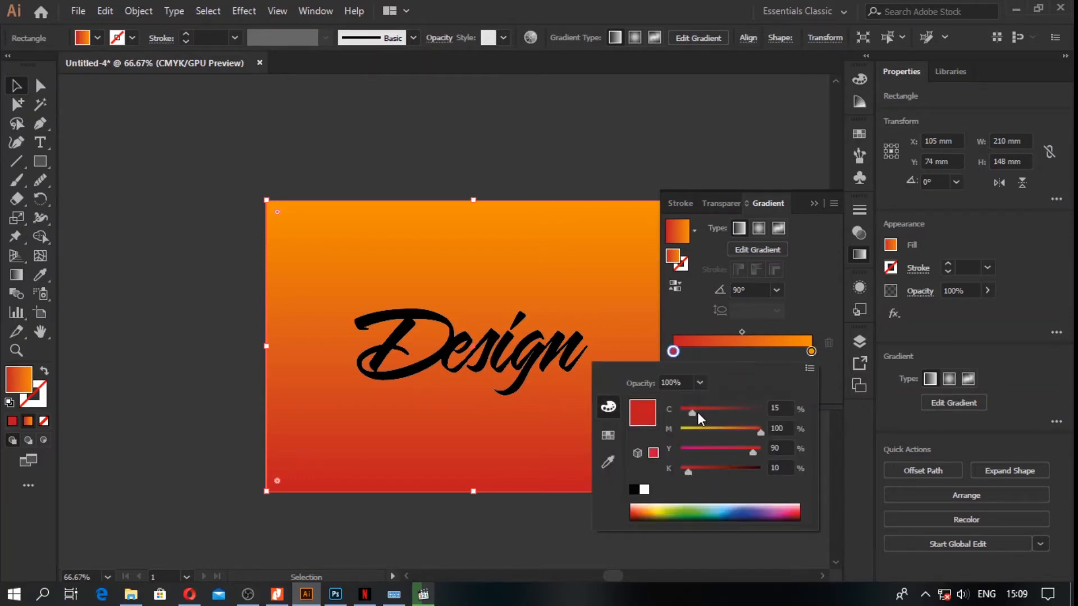
pyautogui.moveTo(689, 412); pyautogui.dragTo(674, 412)
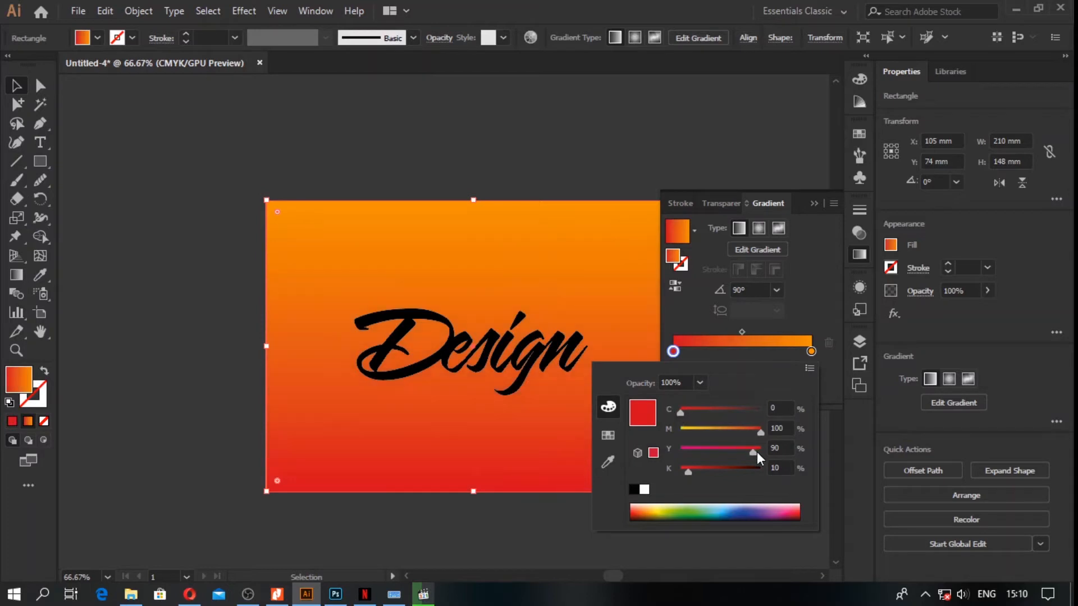
pyautogui.moveTo(692, 473); pyautogui.dragTo(723, 470)
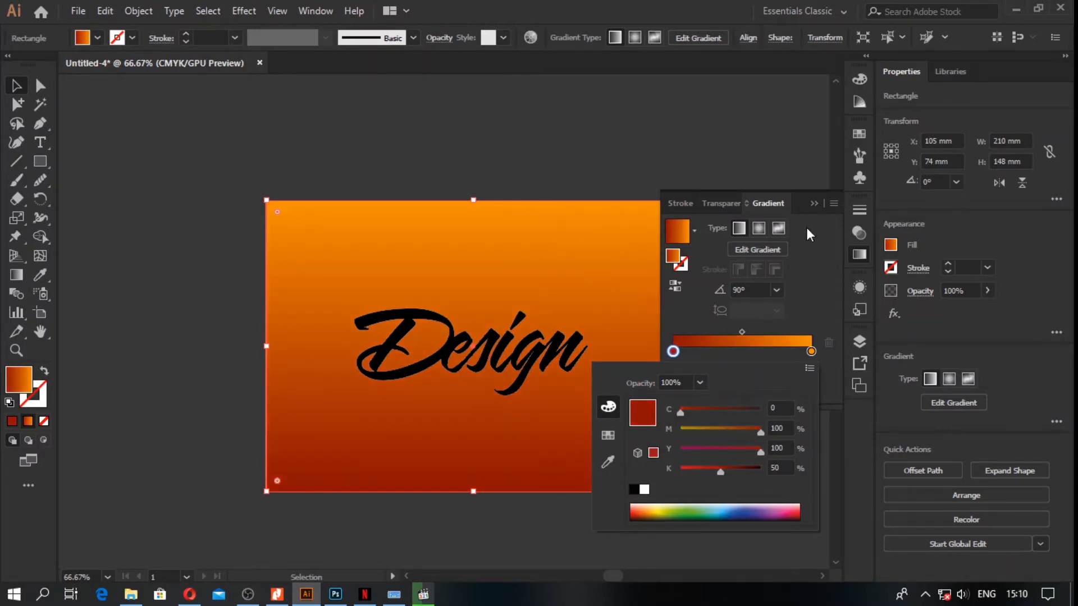
pyautogui.click(811, 201)
pyautogui.click(812, 204)
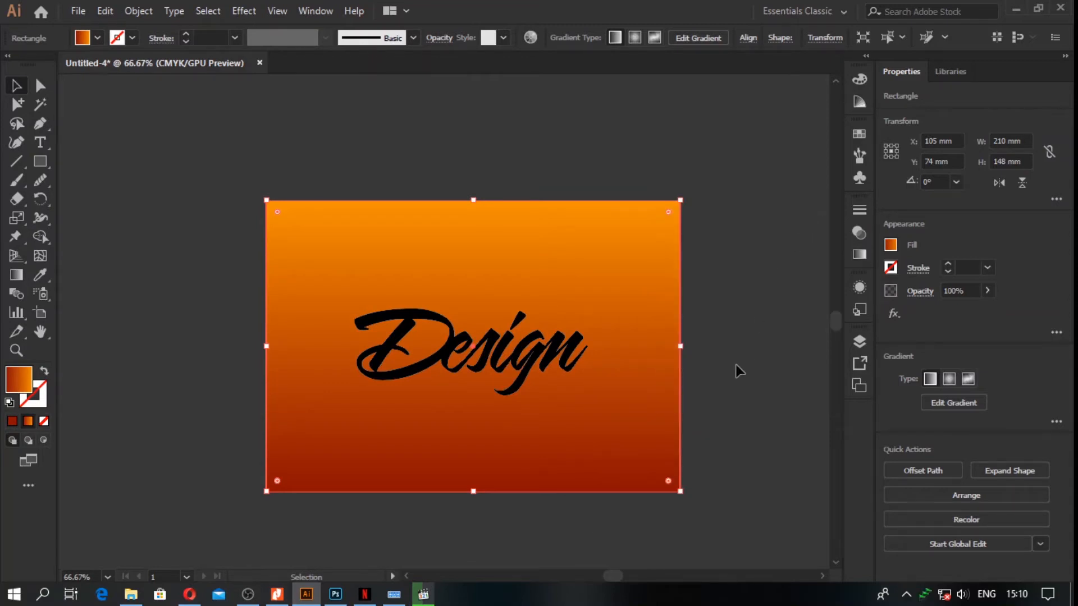
pyautogui.click(730, 376)
# Step: Lock Layer 2 with the background rectangle and make Layer 1 the active layer
pyautogui.click(858, 256)
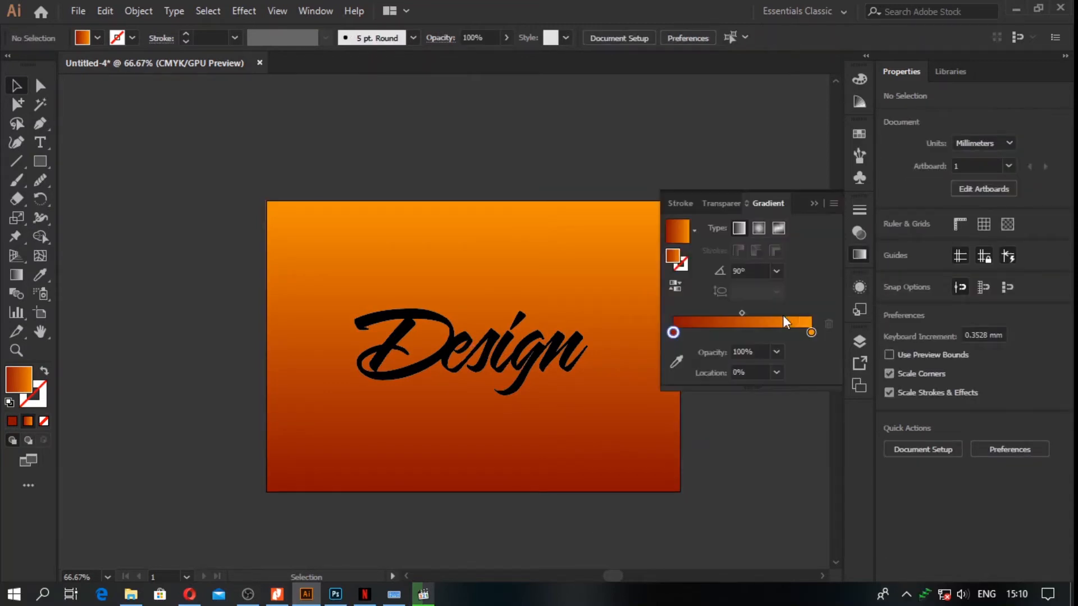
pyautogui.click(853, 345)
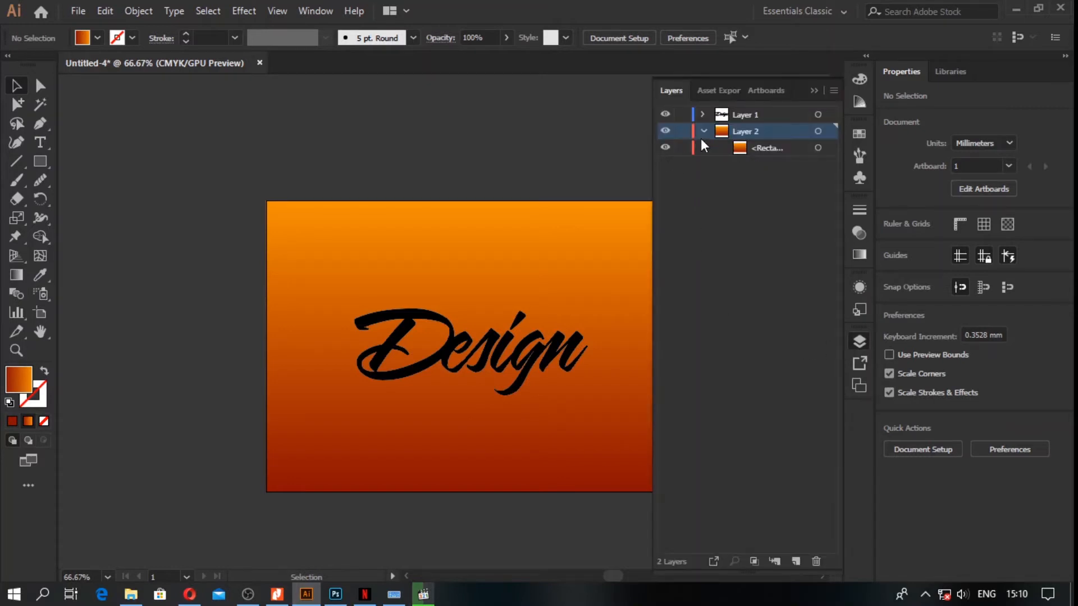
pyautogui.click(682, 131)
pyautogui.click(754, 116)
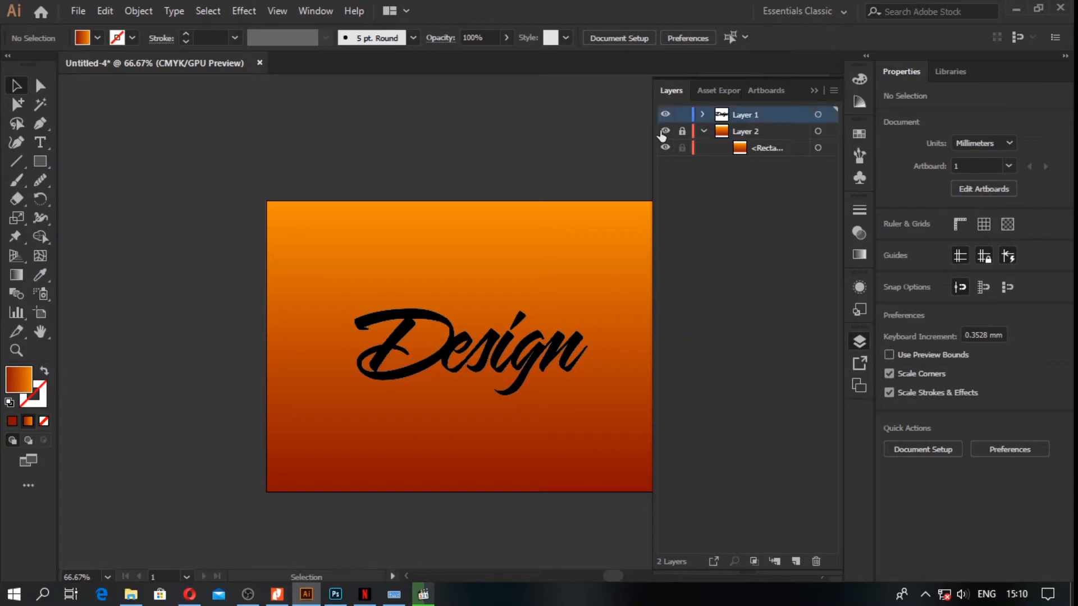
pyautogui.click(814, 91)
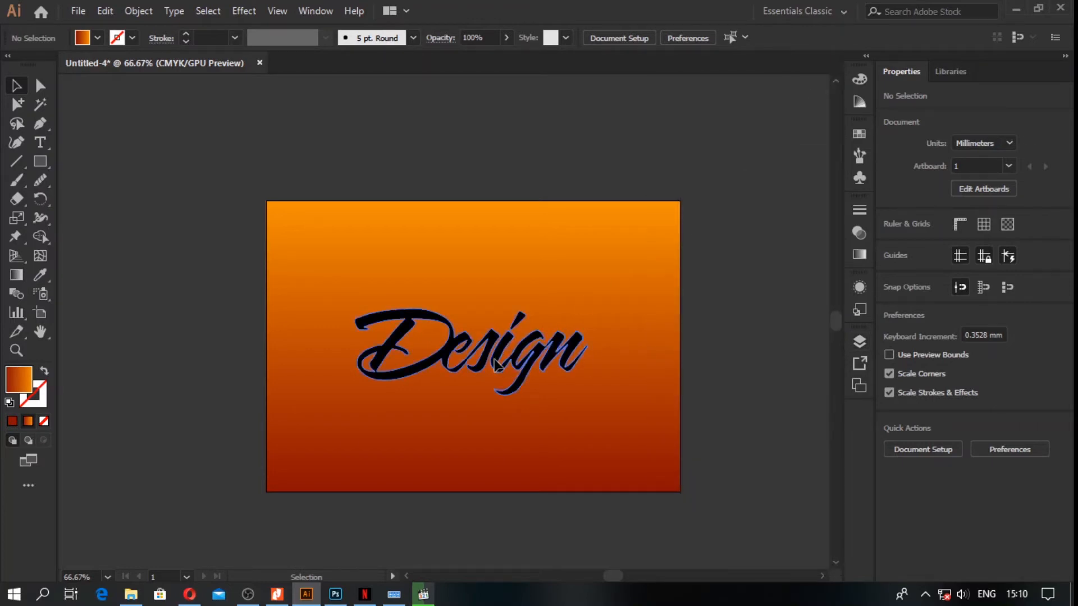
# Step: Offset the path of the "Design" compound shape by 3 mm with round joins and a miter limit of 4
pyautogui.click(508, 337)
pyautogui.click(512, 292)
pyautogui.click(413, 314)
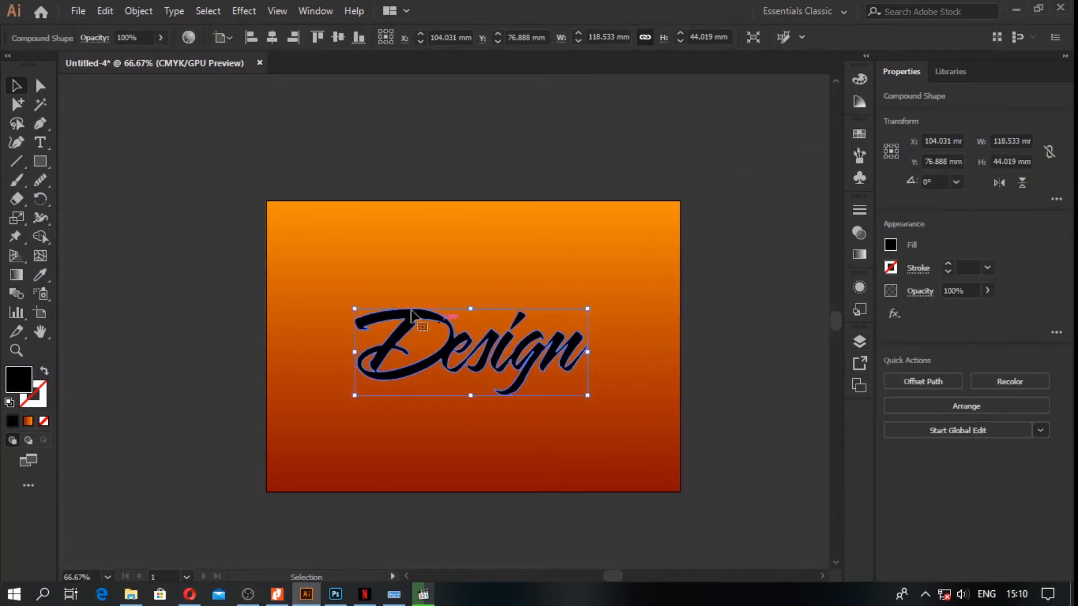
pyautogui.click(138, 11)
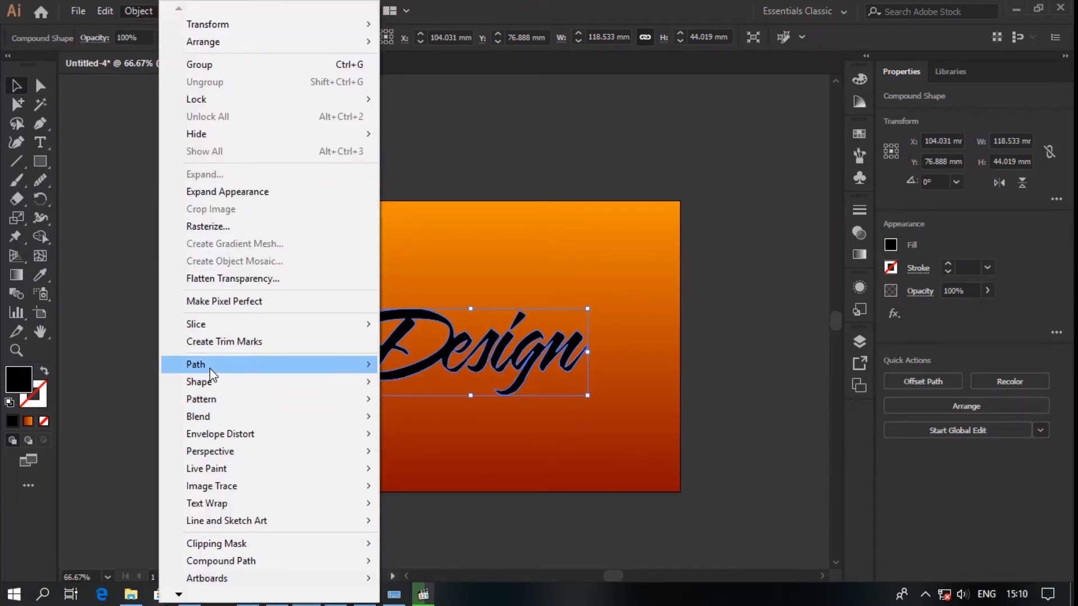
pyautogui.moveTo(213, 366)
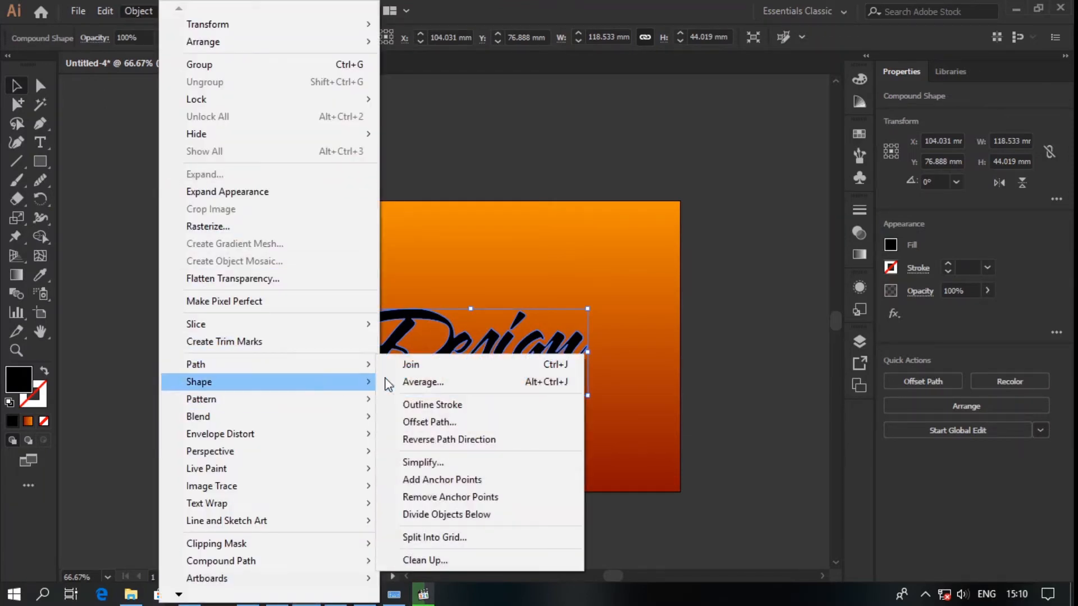
pyautogui.click(437, 425)
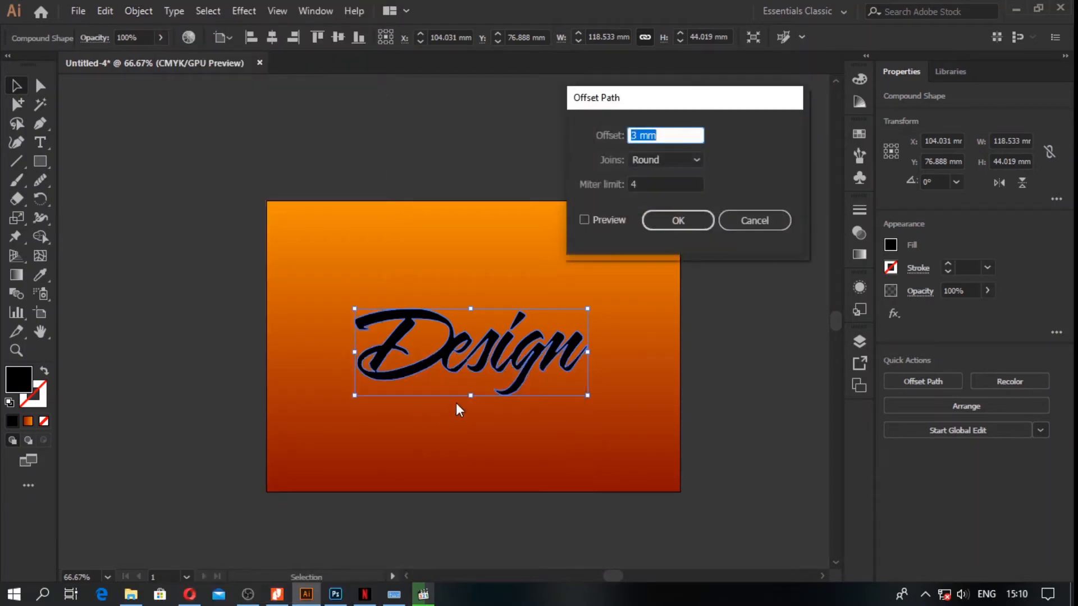
pyautogui.click(608, 219)
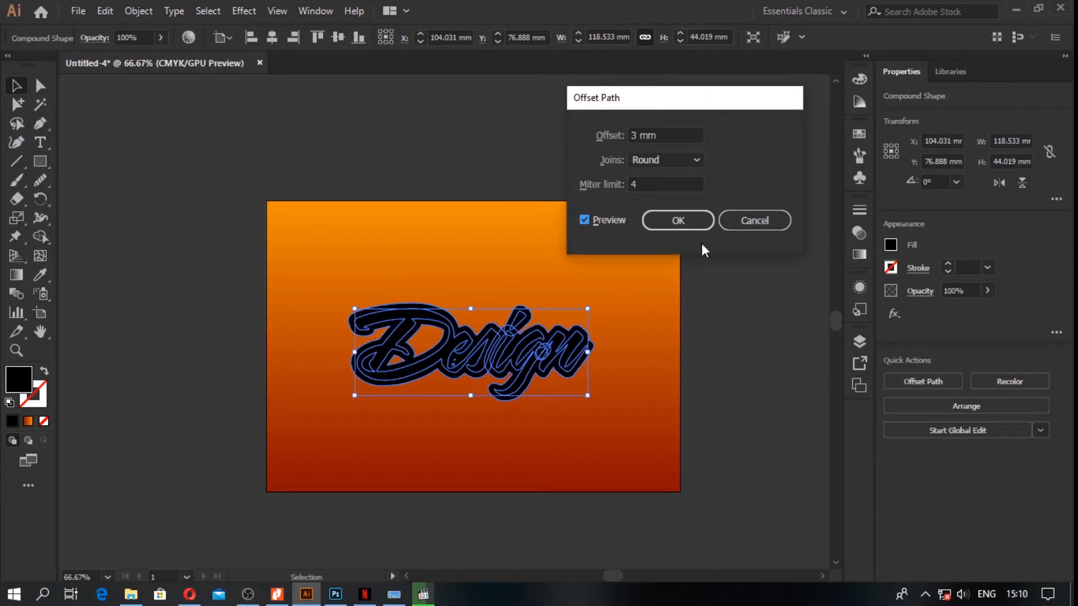
pyautogui.click(695, 220)
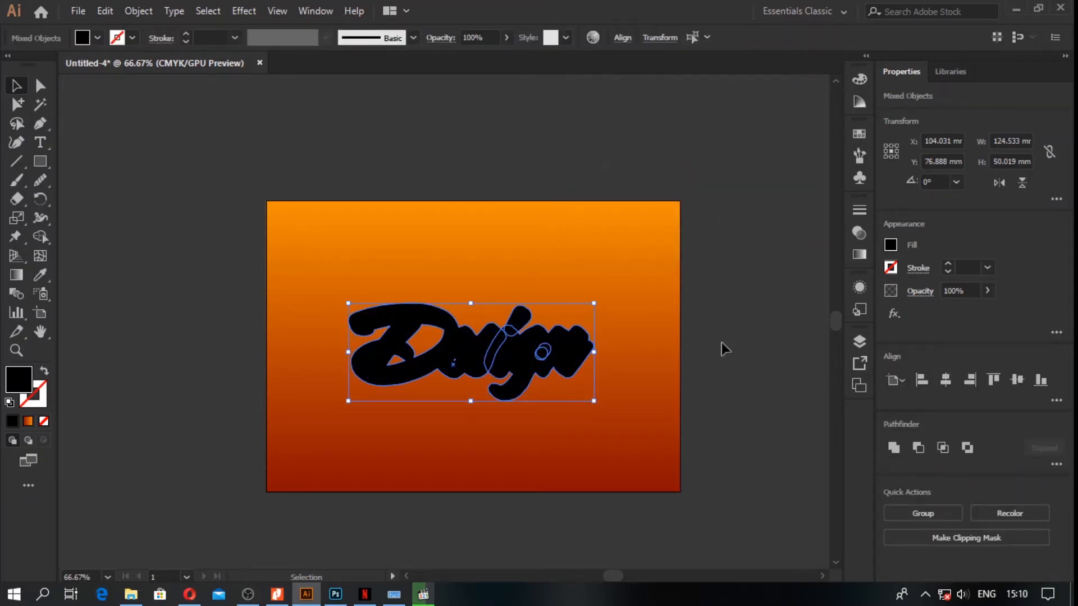
# Step: Merge the overlapping offset shapes behind the lettering into one outline with the Shape Builder tool, including the small gaps
pyautogui.click(723, 343)
pyautogui.scroll(2, 506, 353)
pyautogui.click(584, 300)
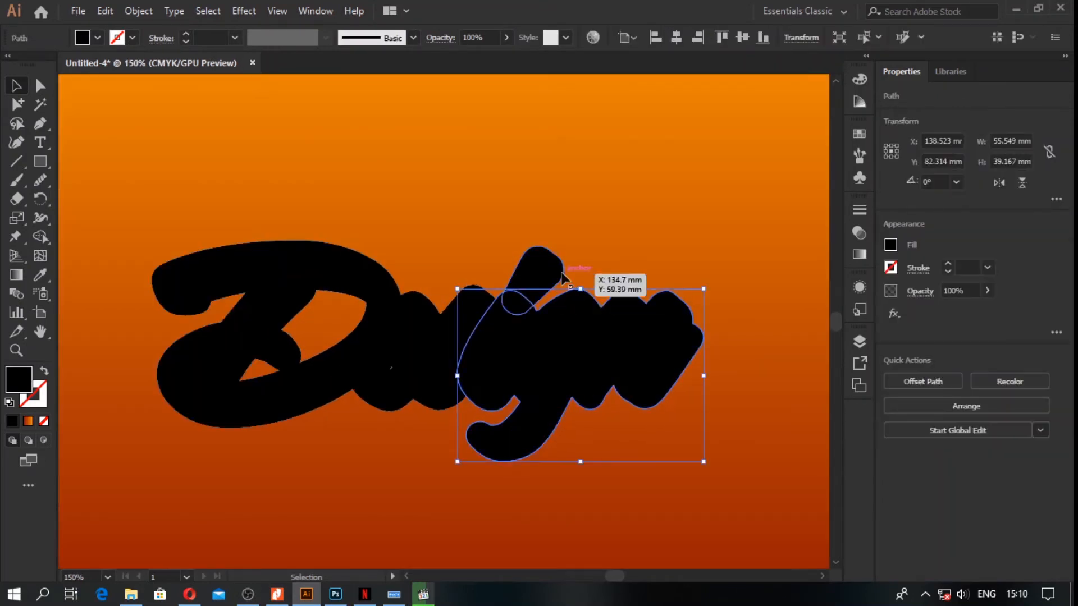
pyautogui.keyDown('shift'); pyautogui.click(457, 303); pyautogui.keyUp('shift')
pyautogui.click(40, 237)
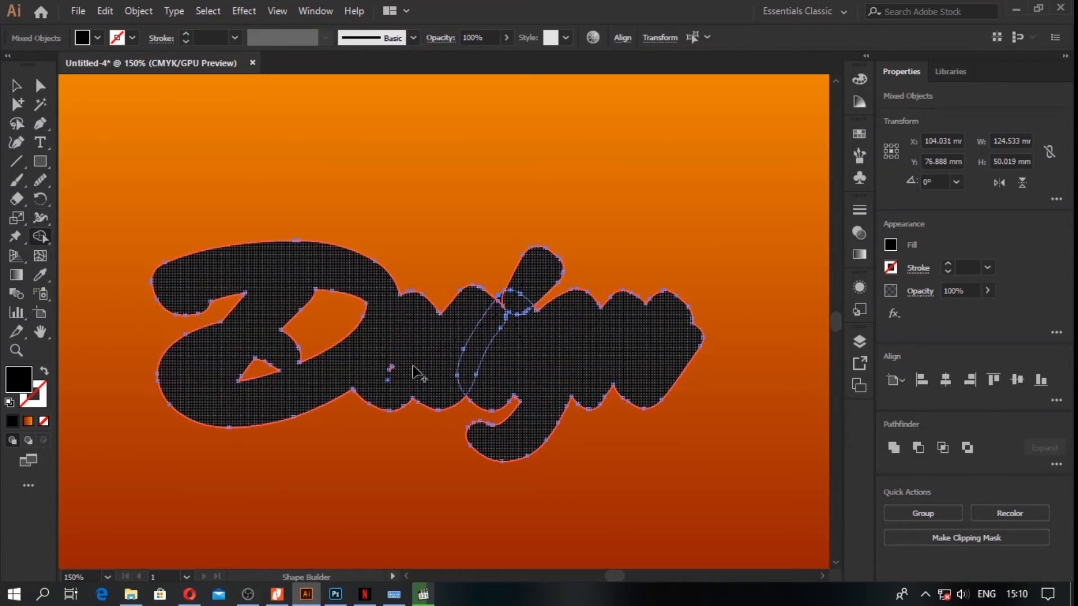
pyautogui.click(380, 371)
pyautogui.click(17, 85)
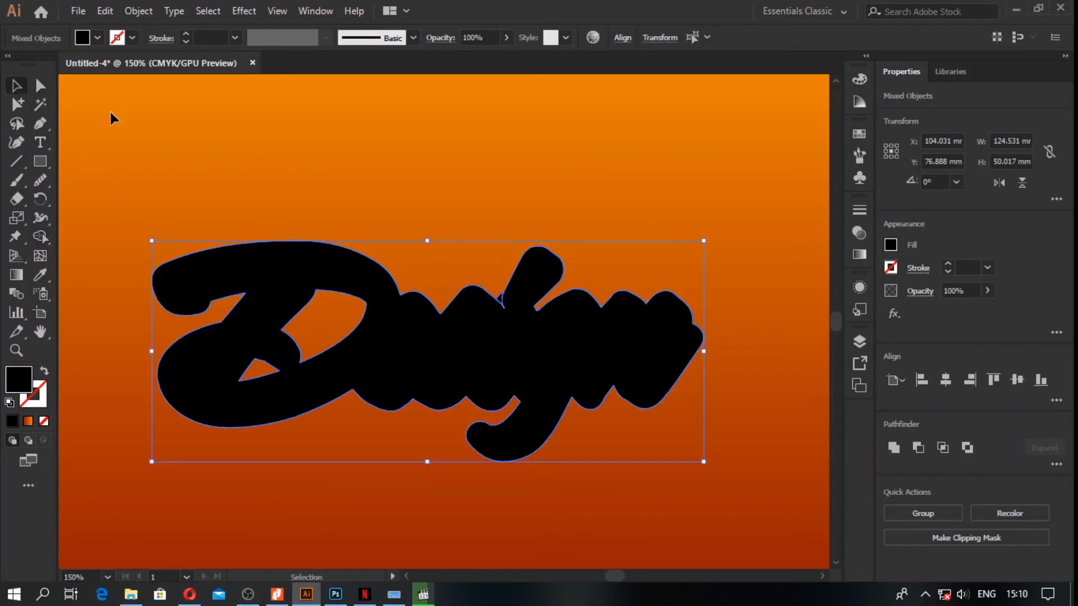
pyautogui.click(262, 184)
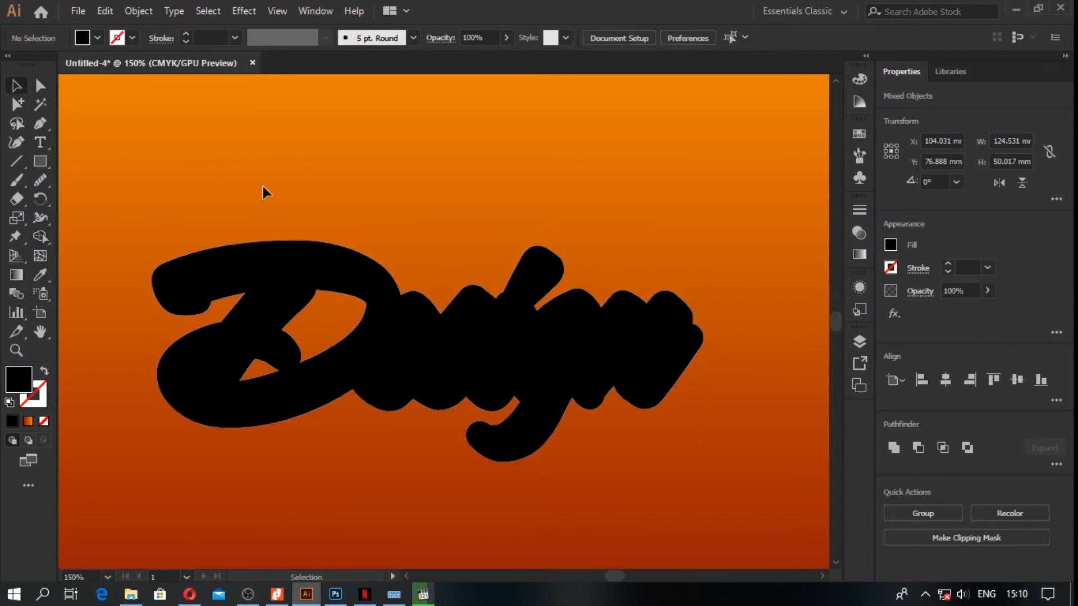
# Step: Fill the inner "Design" lettering with the dark red-to-orange linear gradient at a 90° angle
pyautogui.click(276, 276)
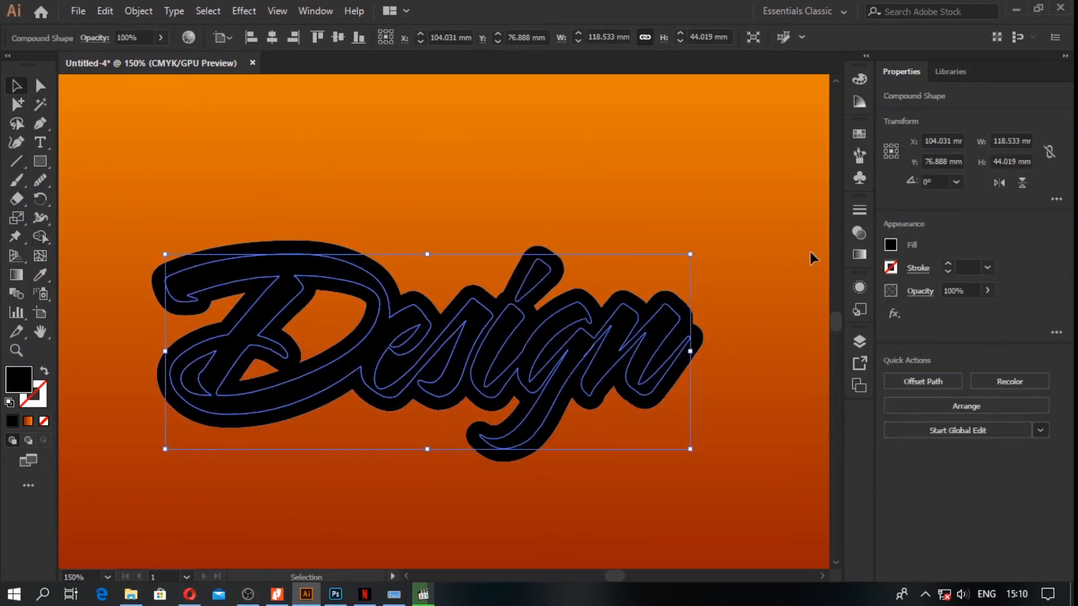
pyautogui.click(859, 256)
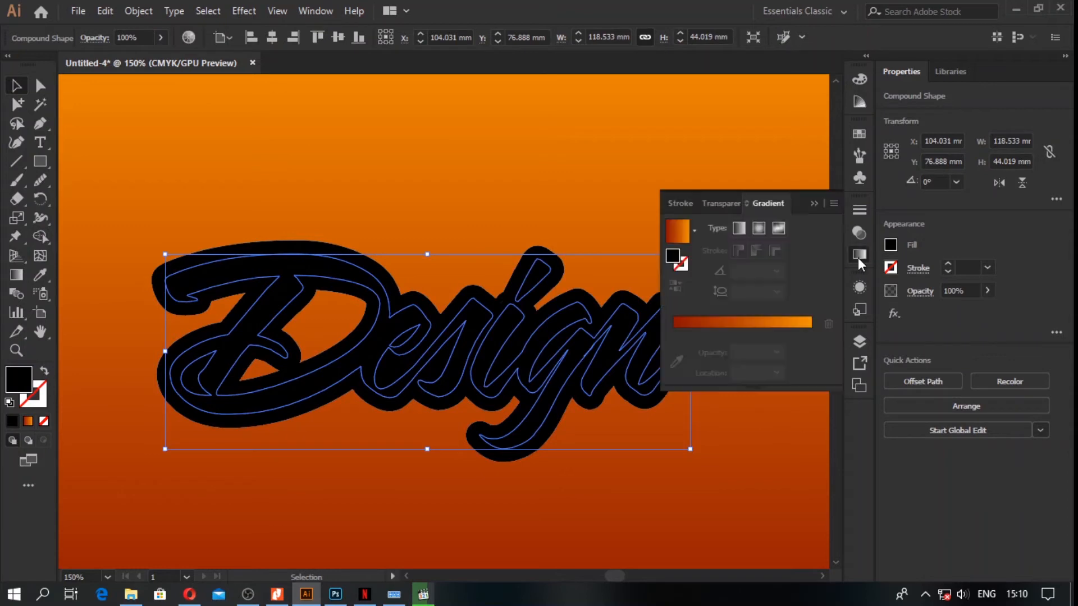
pyautogui.click(754, 329)
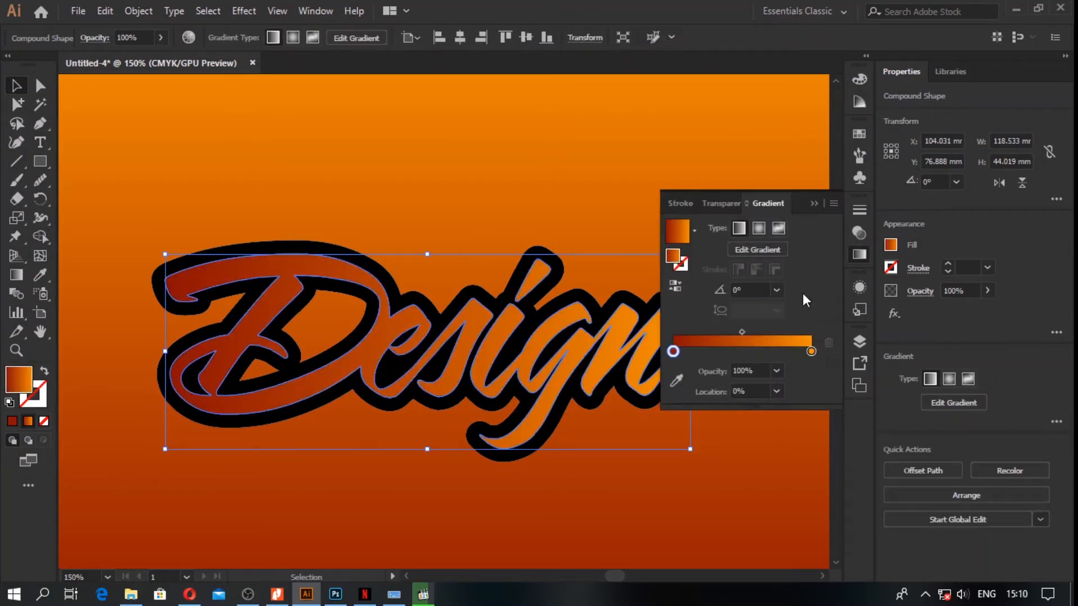
pyautogui.click(777, 290)
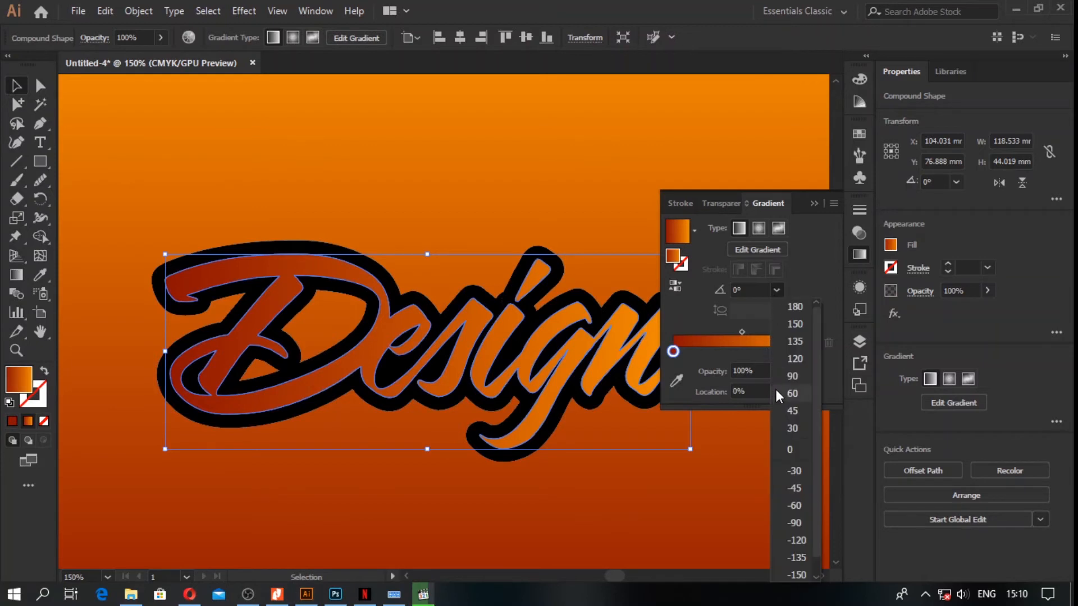
pyautogui.click(788, 375)
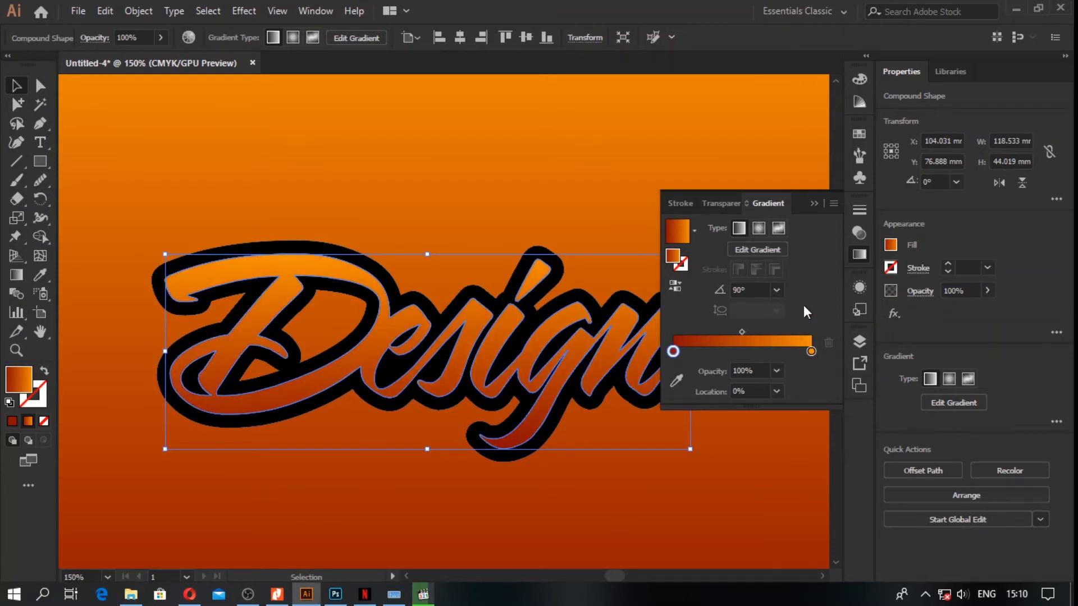
# Step: Darken the lettering gradient's dark red stop by setting its K value to 67%
pyautogui.doubleClick(673, 352)
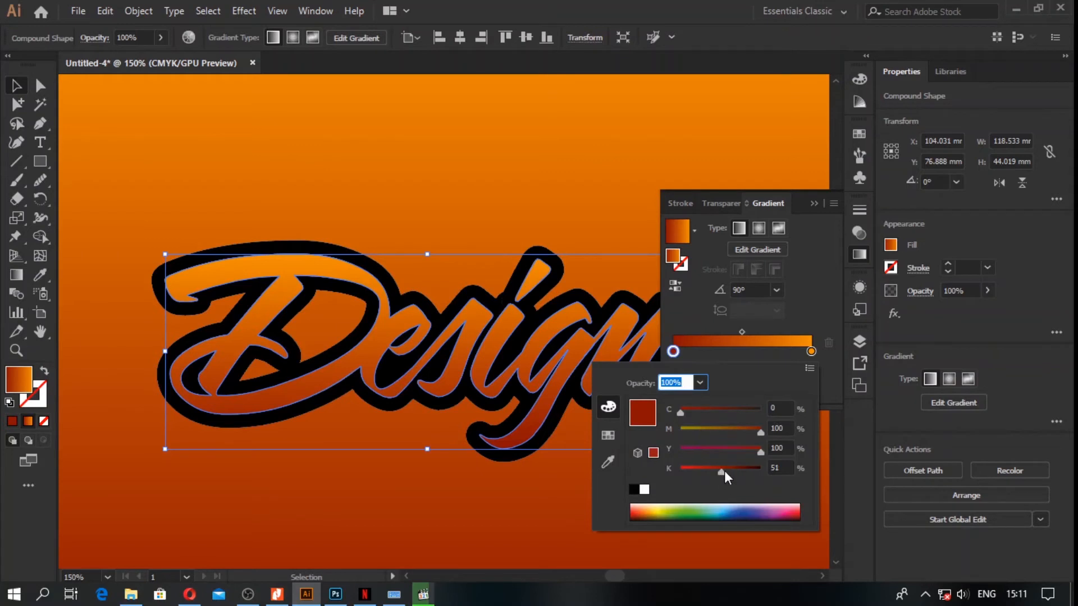
pyautogui.moveTo(725, 470); pyautogui.dragTo(735, 472)
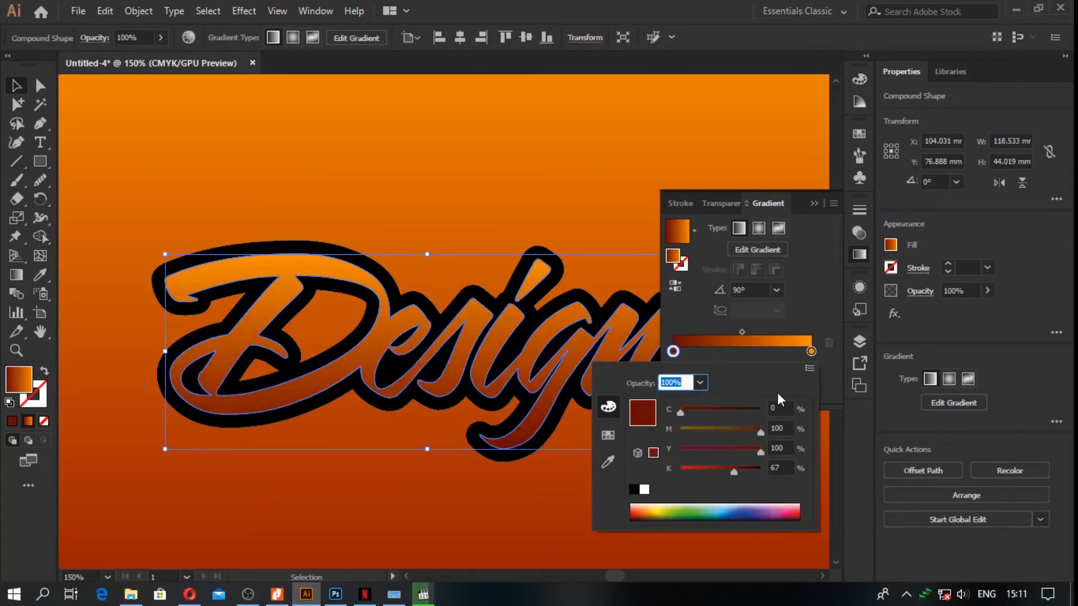
pyautogui.click(818, 299)
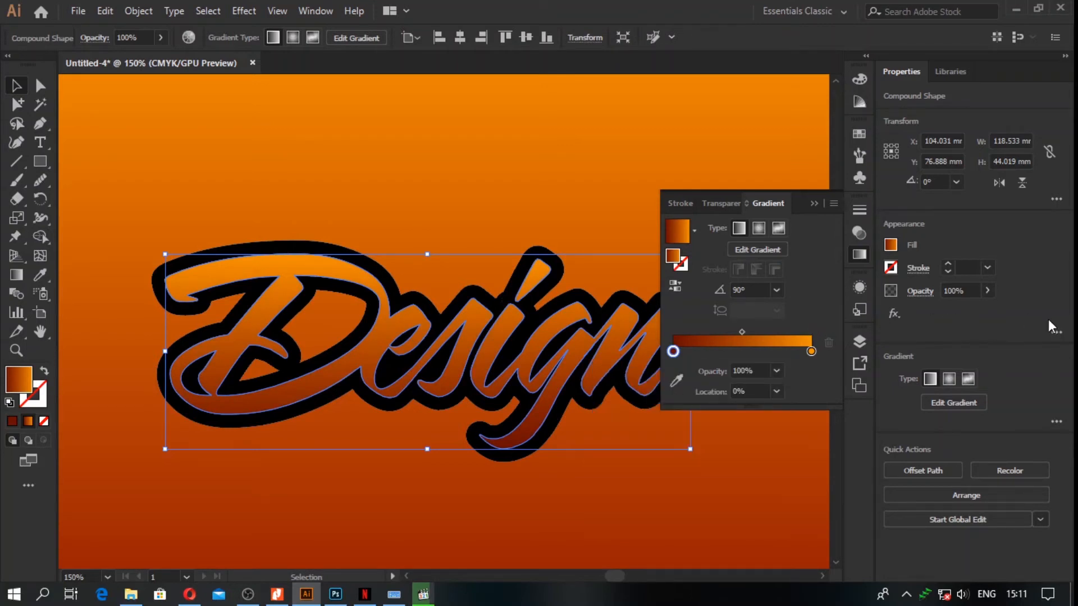
pyautogui.click(814, 203)
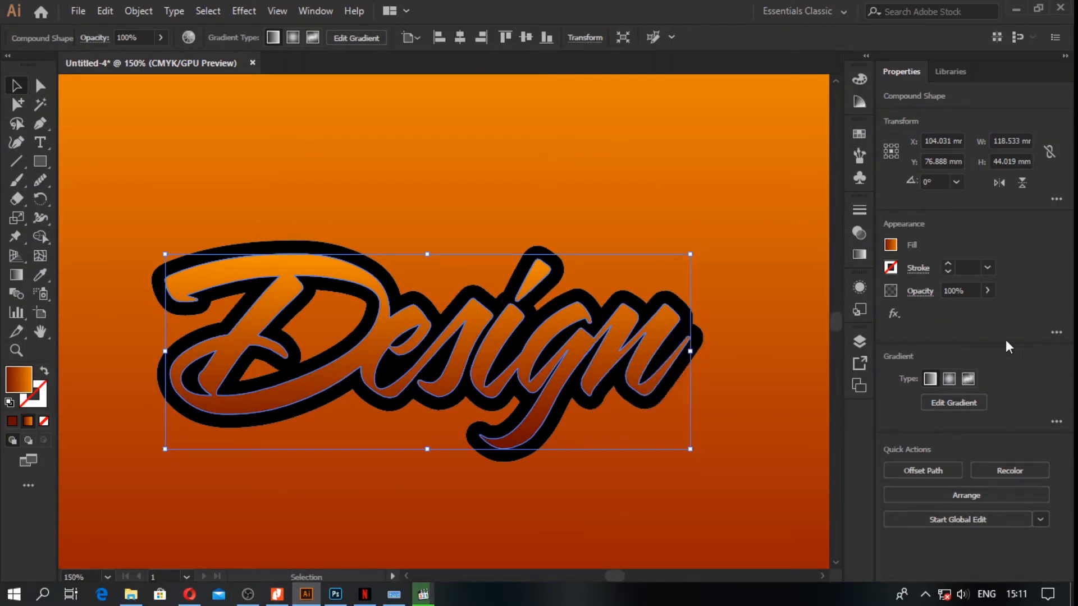
# Step: Move the lettering's stroke below its fill in the appearance order
pyautogui.click(1057, 333)
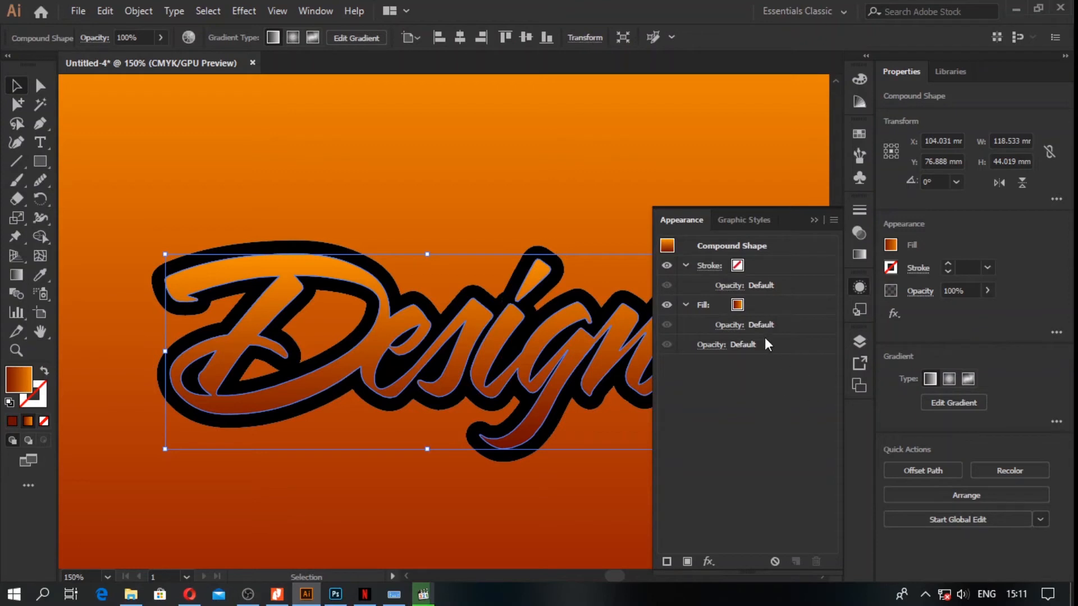
pyautogui.click(770, 265)
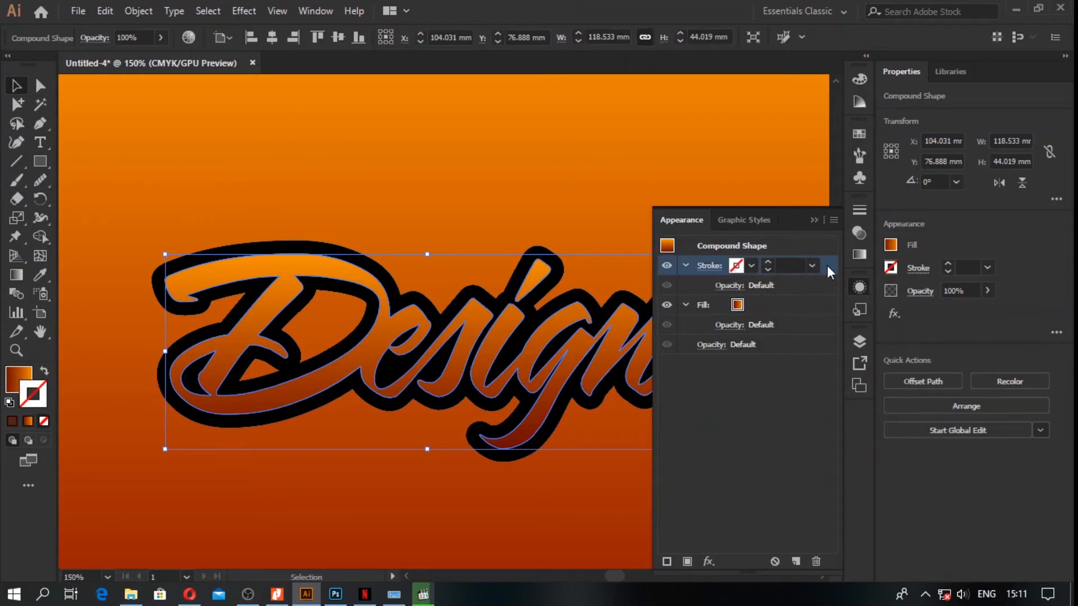
pyautogui.moveTo(828, 265); pyautogui.dragTo(809, 335)
# Step: Give the lettering's stroke a white color and a 3 pt weight
pyautogui.click(740, 305)
pyautogui.click(742, 305)
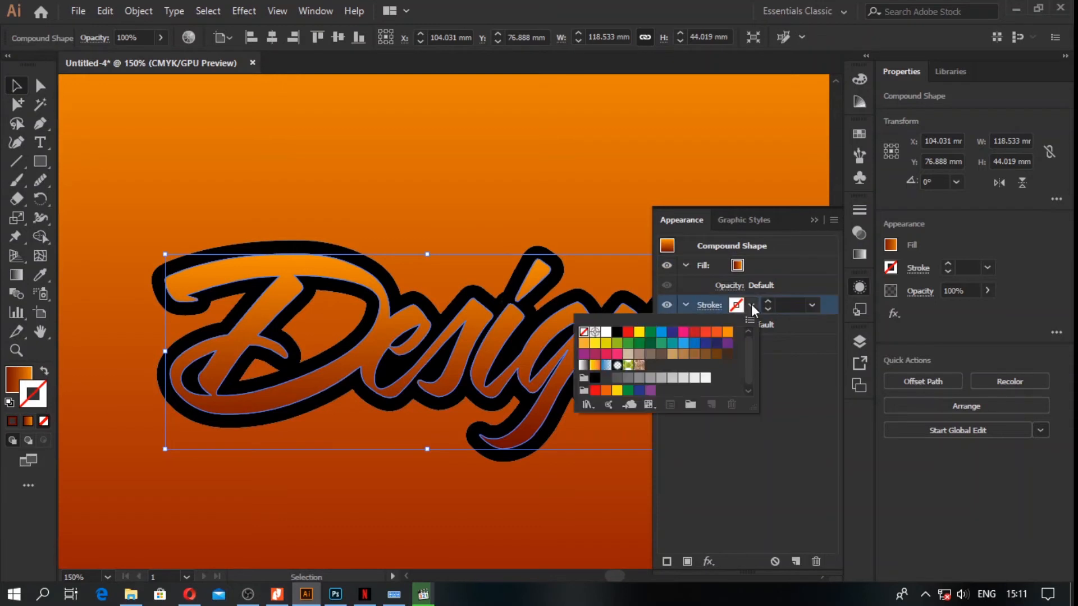
pyautogui.click(607, 332)
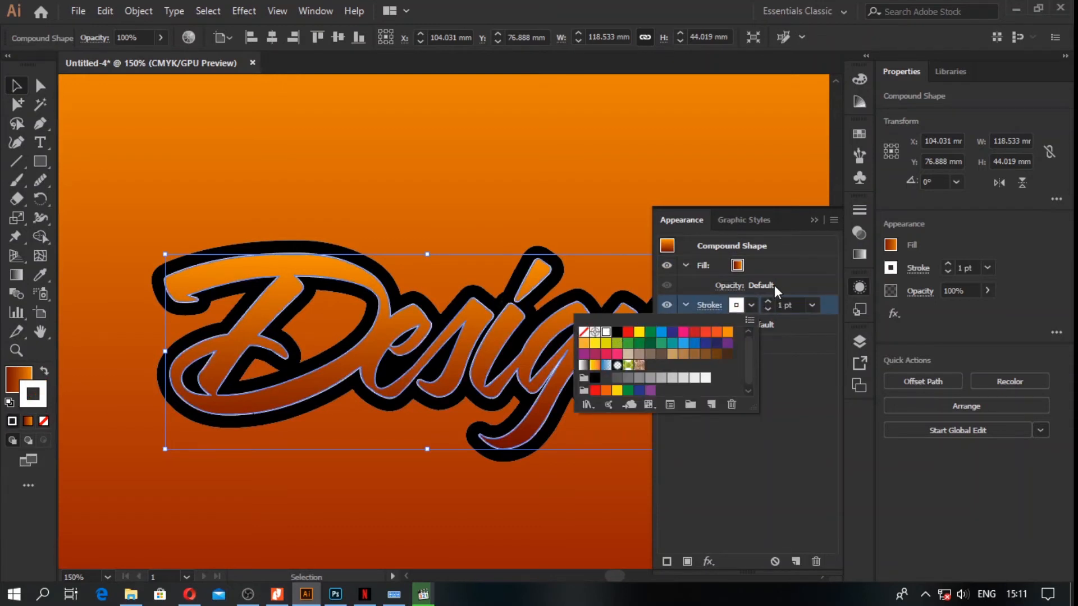
pyautogui.click(767, 303)
pyautogui.click(767, 303)
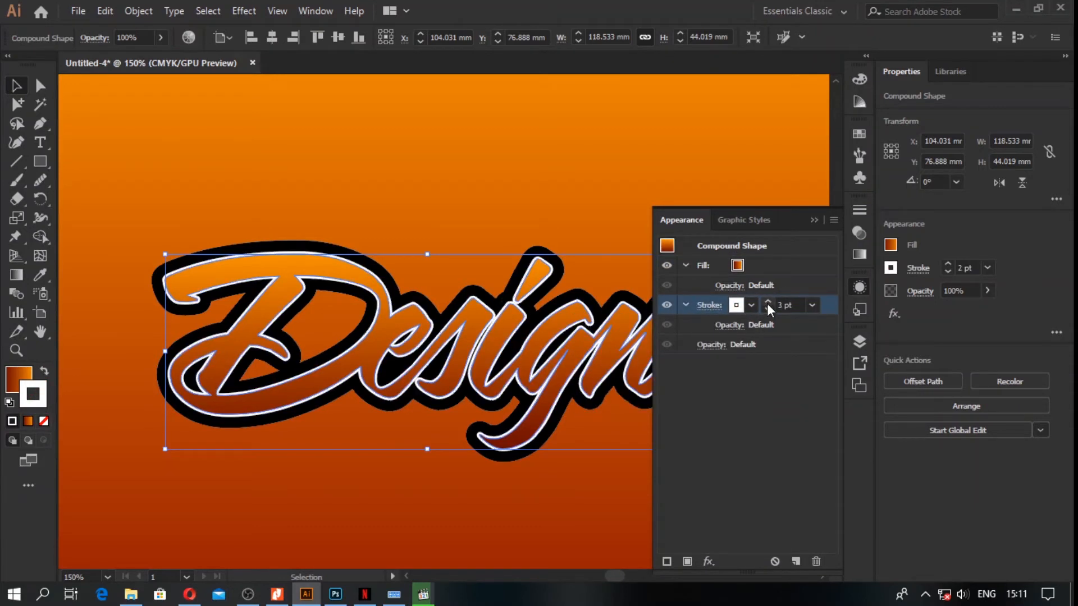
# Step: Round the caps and corners of the lettering's white stroke and set its weight to 4 pt
pyautogui.click(711, 306)
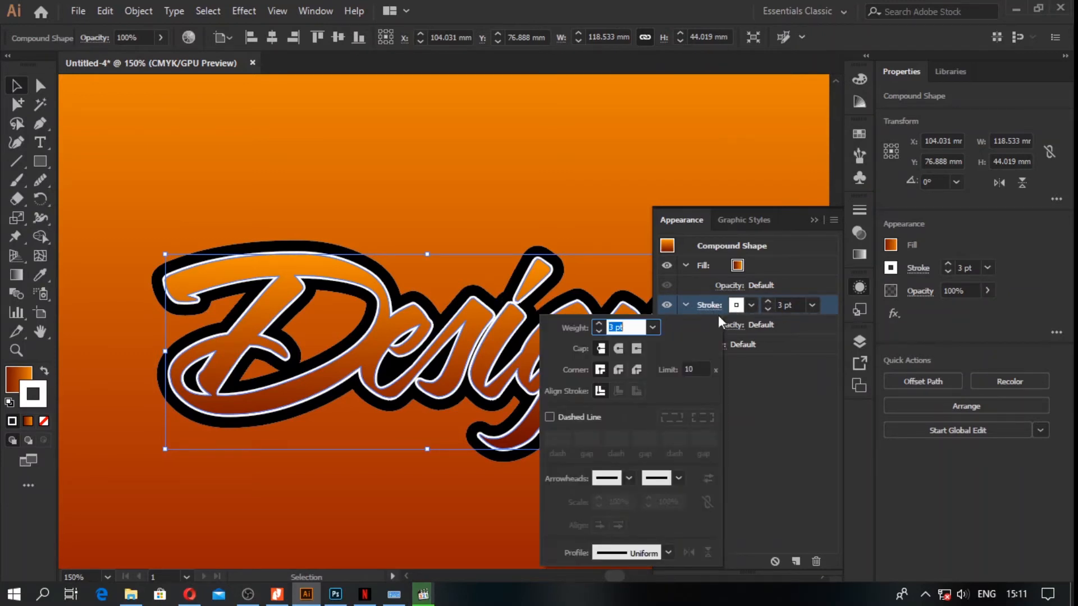
pyautogui.click(618, 368)
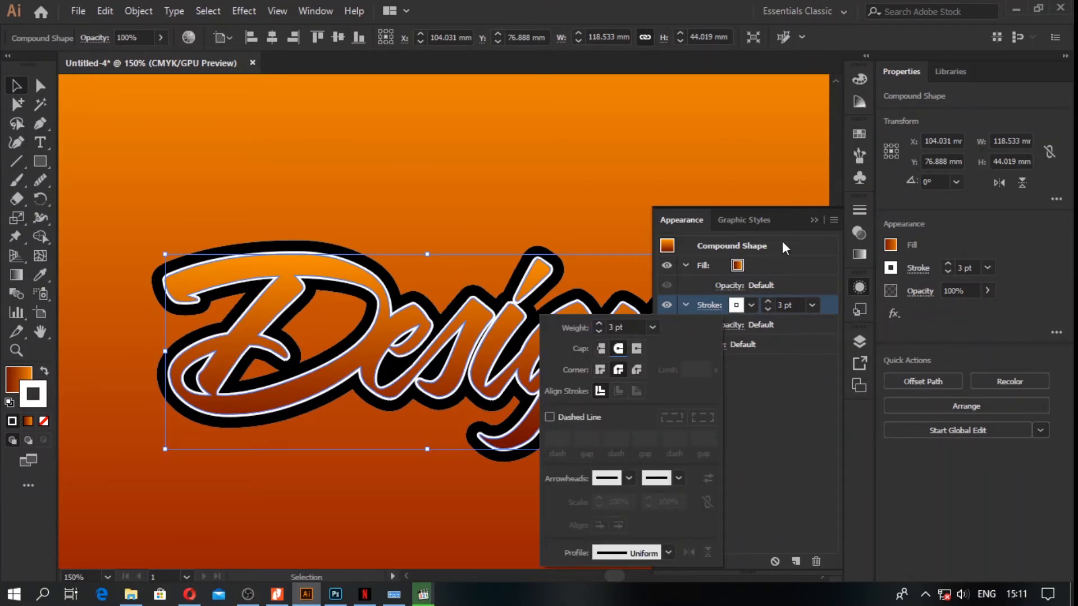
pyautogui.click(768, 300)
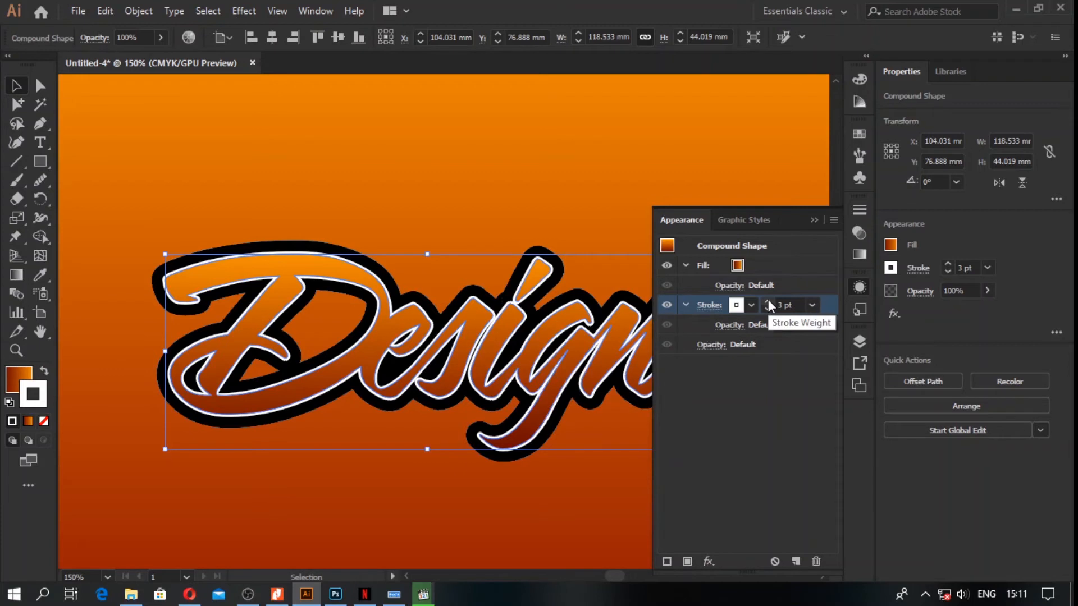
pyautogui.click(768, 302)
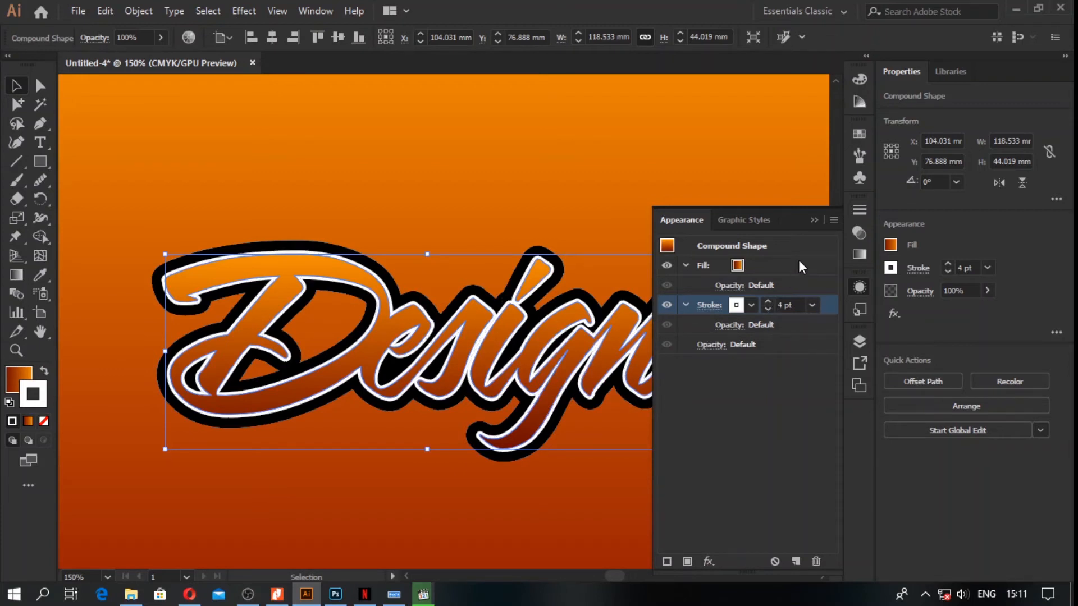
pyautogui.click(814, 219)
pyautogui.click(739, 207)
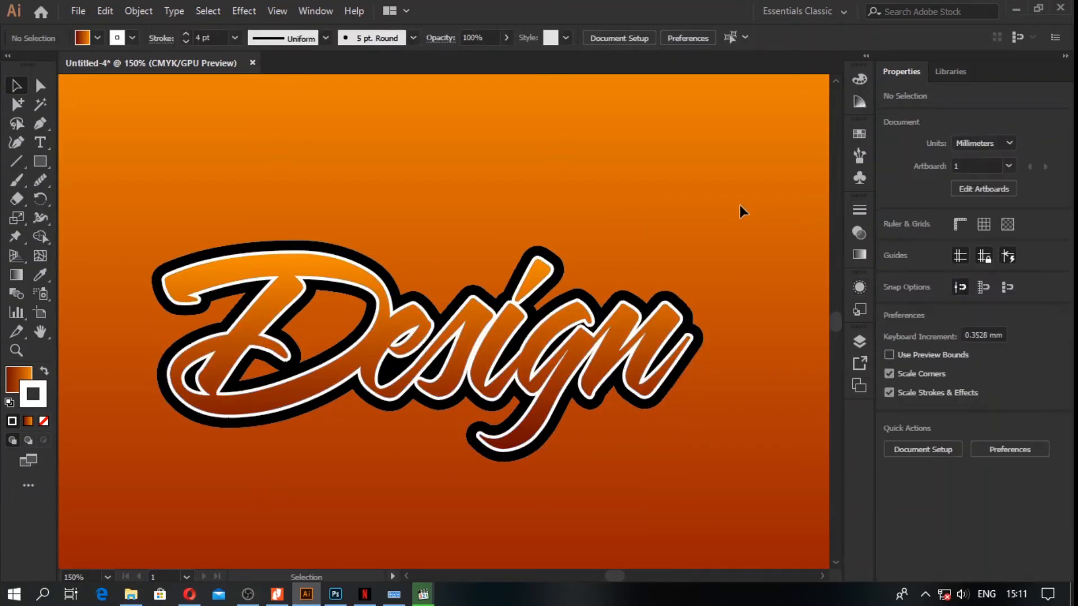
# Step: Merge the loose black fragment between the "s" and the "i" into the black outline with the Shape Builder tool
pyautogui.click(525, 254)
pyautogui.scroll(4, 527, 289)
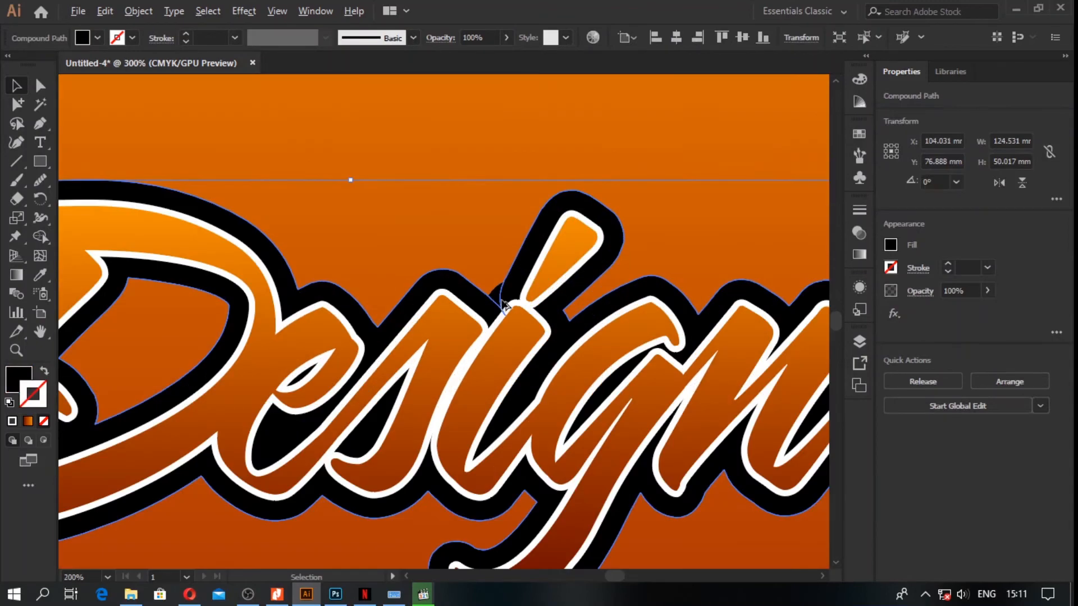
pyautogui.scroll(1, 508, 297)
pyautogui.click(488, 303)
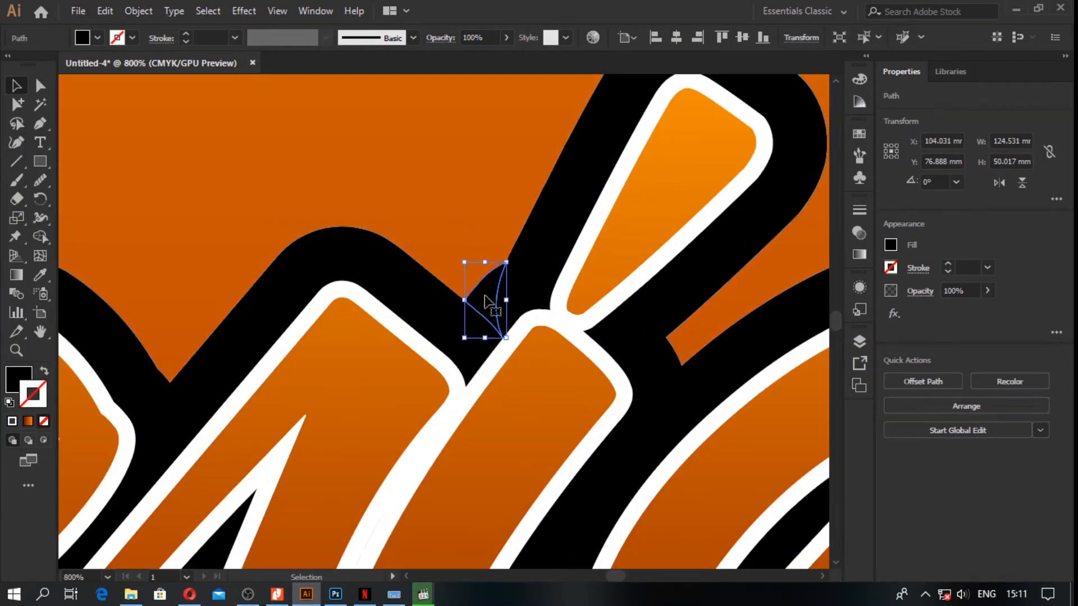
pyautogui.keyDown('shift'); pyautogui.click(445, 313); pyautogui.keyUp('shift')
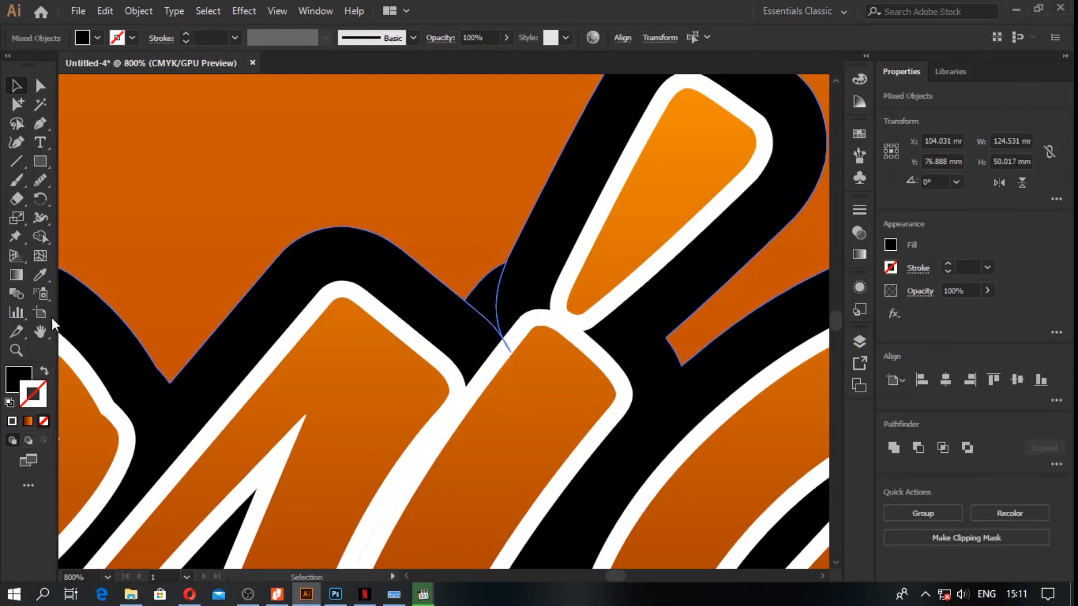
pyautogui.click(40, 236)
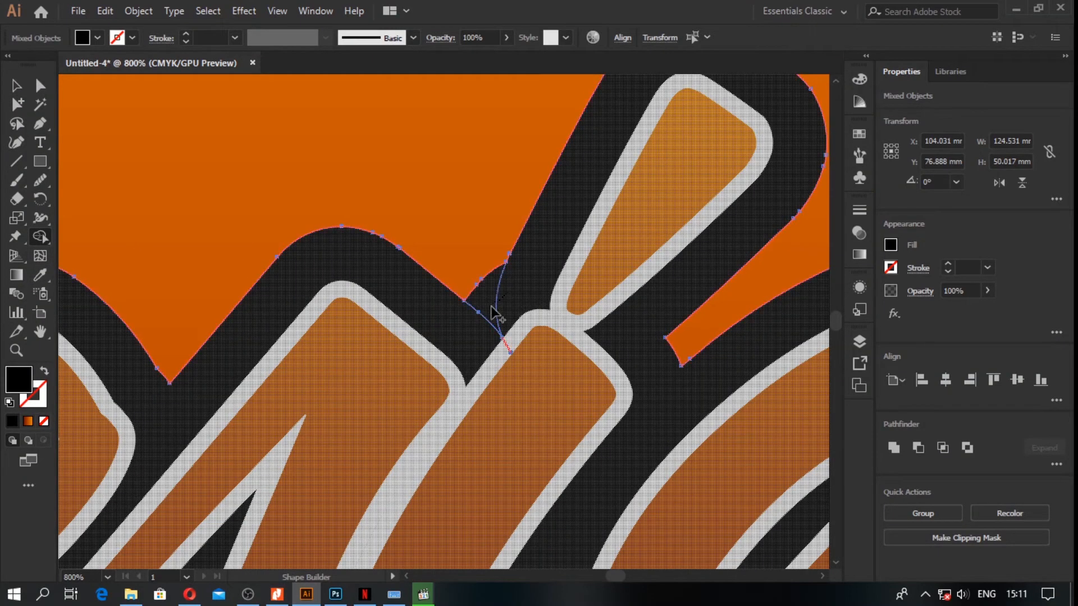
pyautogui.moveTo(503, 346); pyautogui.dragTo(393, 329)
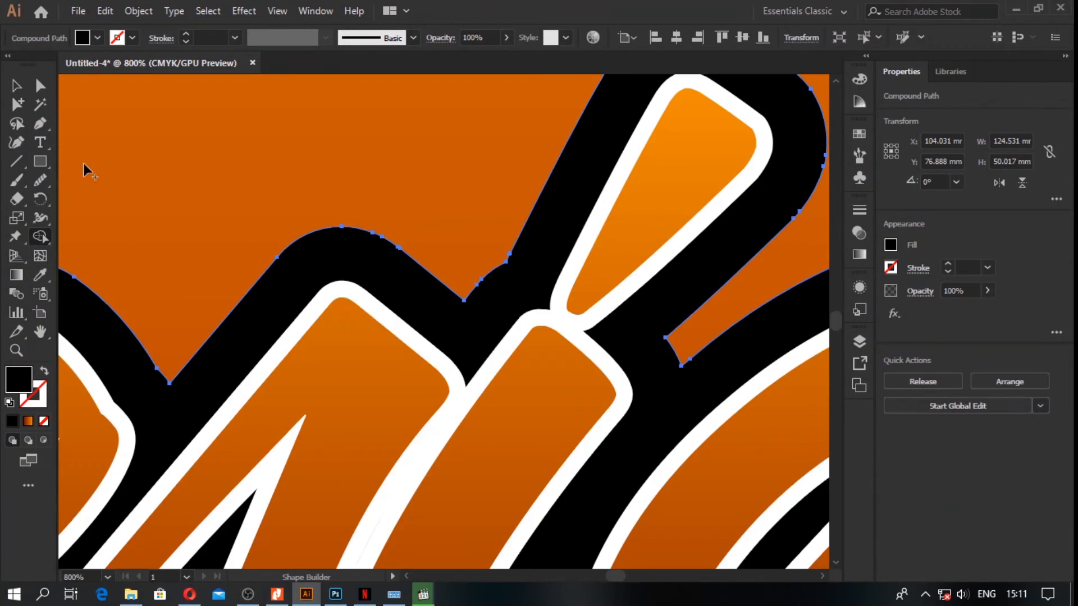
pyautogui.click(15, 87)
# Step: Give the black outline shape a white stroke and place that stroke below its fill in the appearance order
pyautogui.hotkey('ctrl', '0')
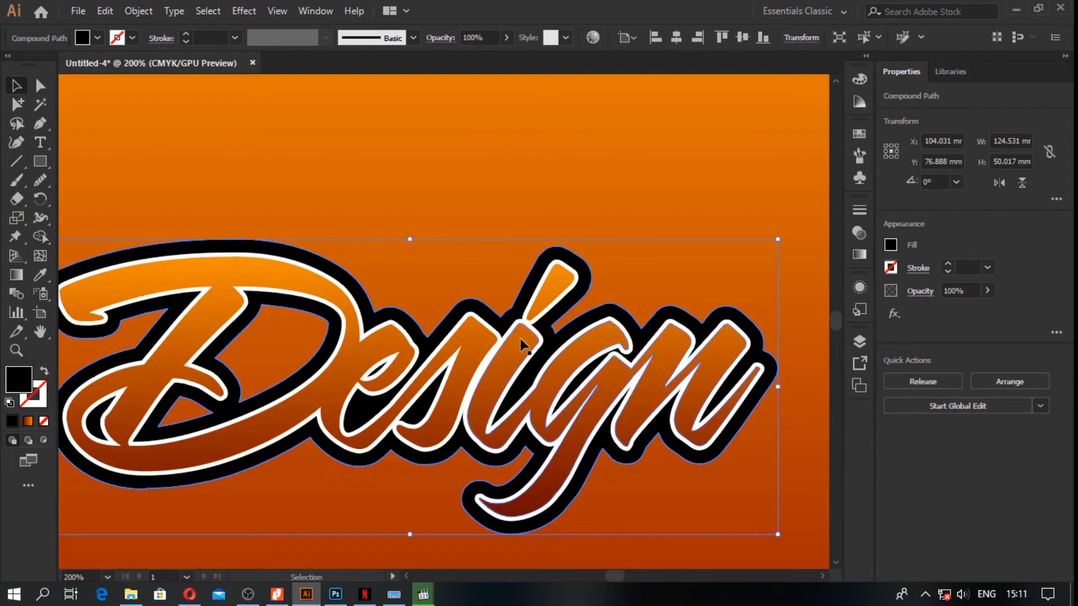
pyautogui.click(1057, 333)
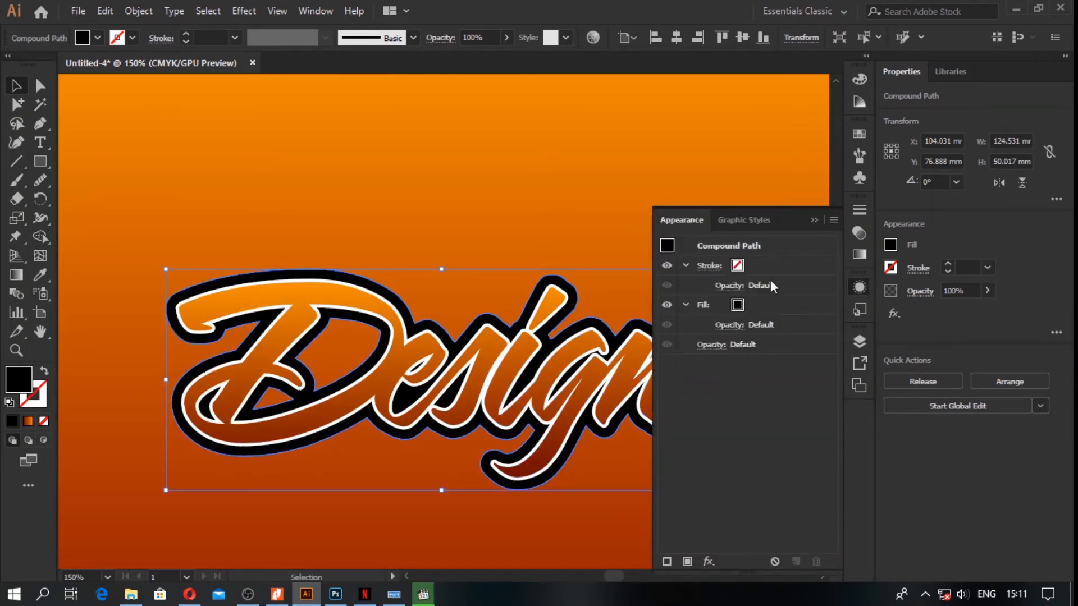
pyautogui.click(760, 264)
pyautogui.click(751, 267)
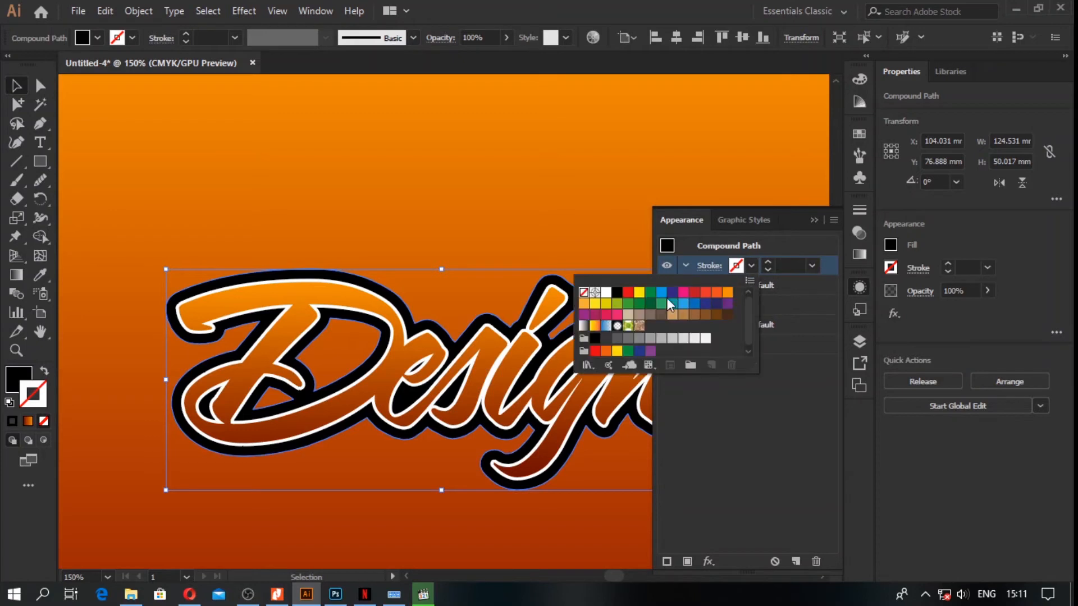
pyautogui.click(605, 293)
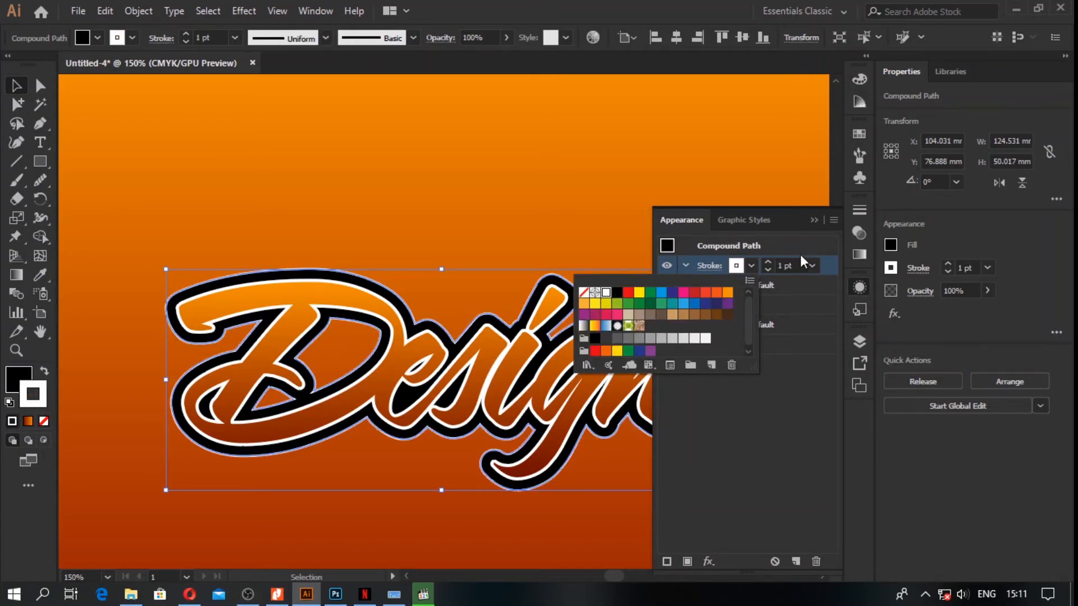
pyautogui.click(800, 254)
pyautogui.moveTo(830, 268); pyautogui.dragTo(811, 335)
pyautogui.click(762, 307)
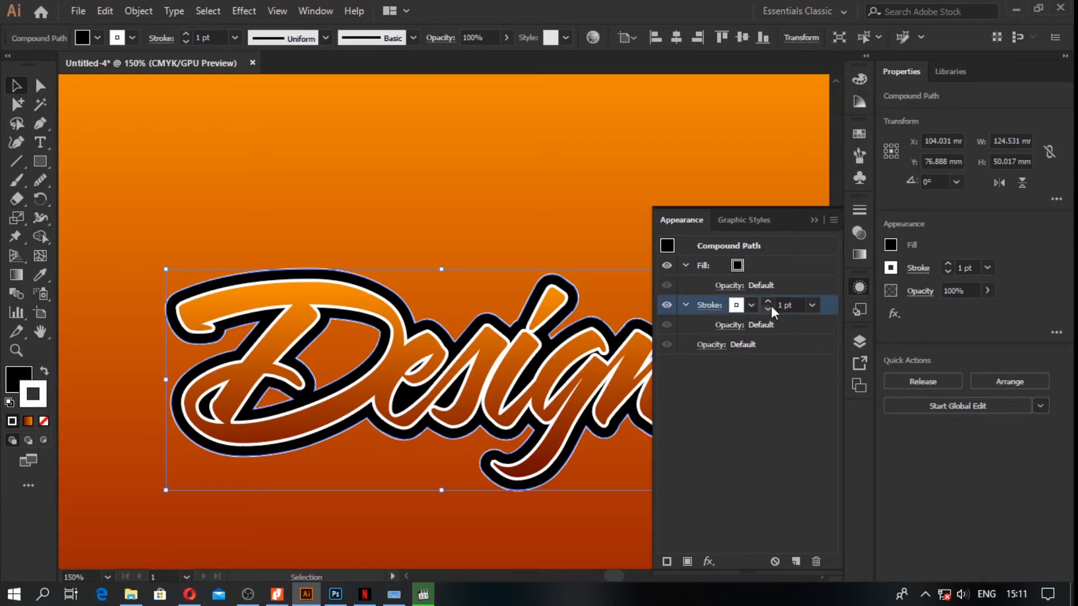
# Step: Set the weight of the black outline's white stroke to 11 pt
pyautogui.click(769, 301)
pyautogui.click(768, 301)
pyautogui.click(768, 302)
pyautogui.click(768, 301)
pyautogui.click(769, 302)
pyautogui.click(768, 301)
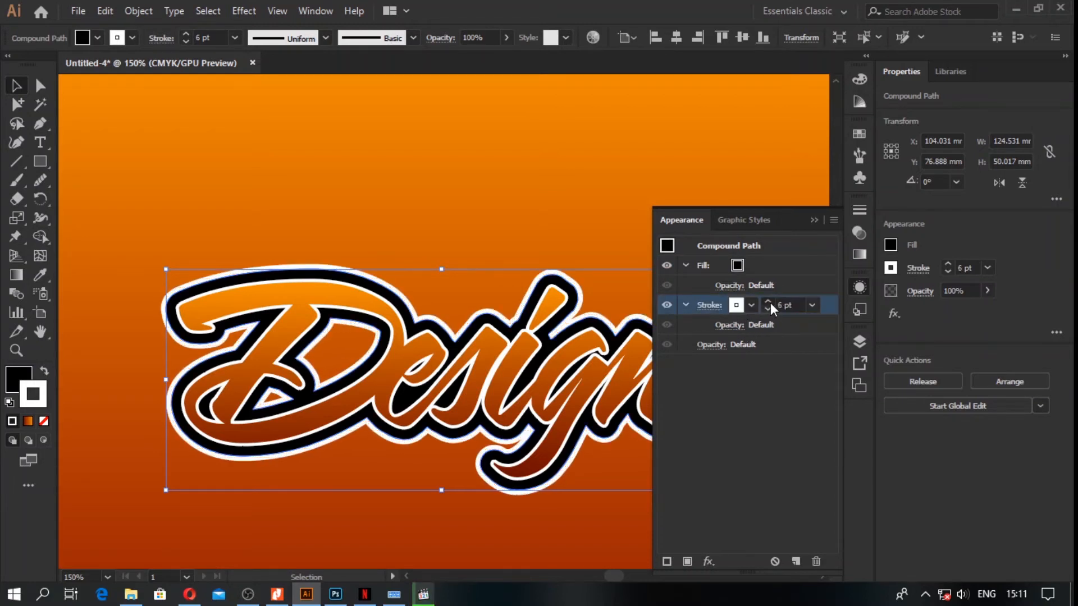
pyautogui.click(768, 301)
pyautogui.click(769, 302)
pyautogui.click(768, 302)
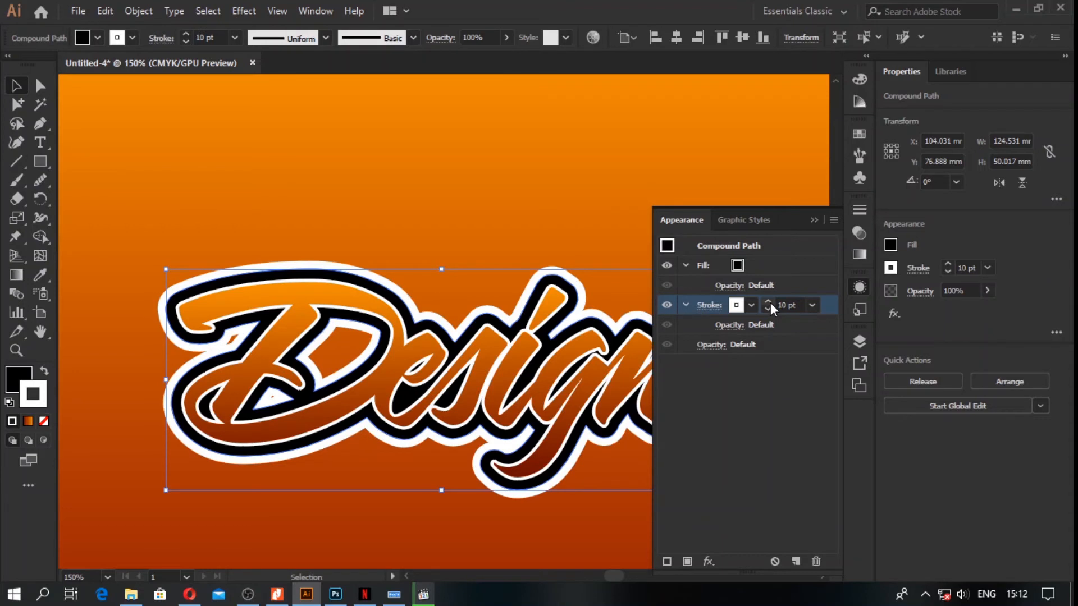
pyautogui.click(768, 302)
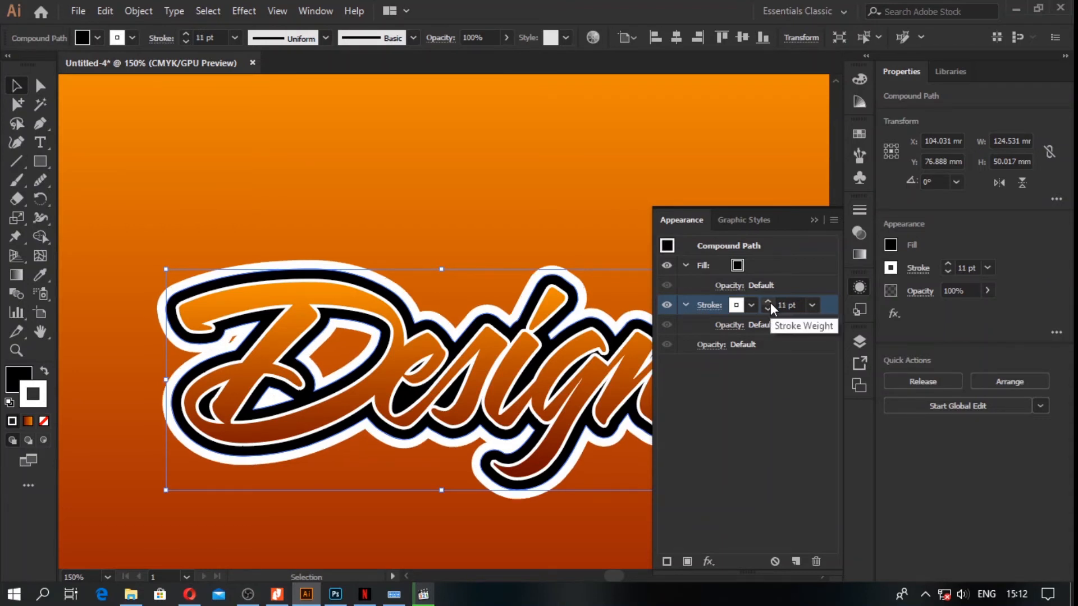
pyautogui.click(814, 219)
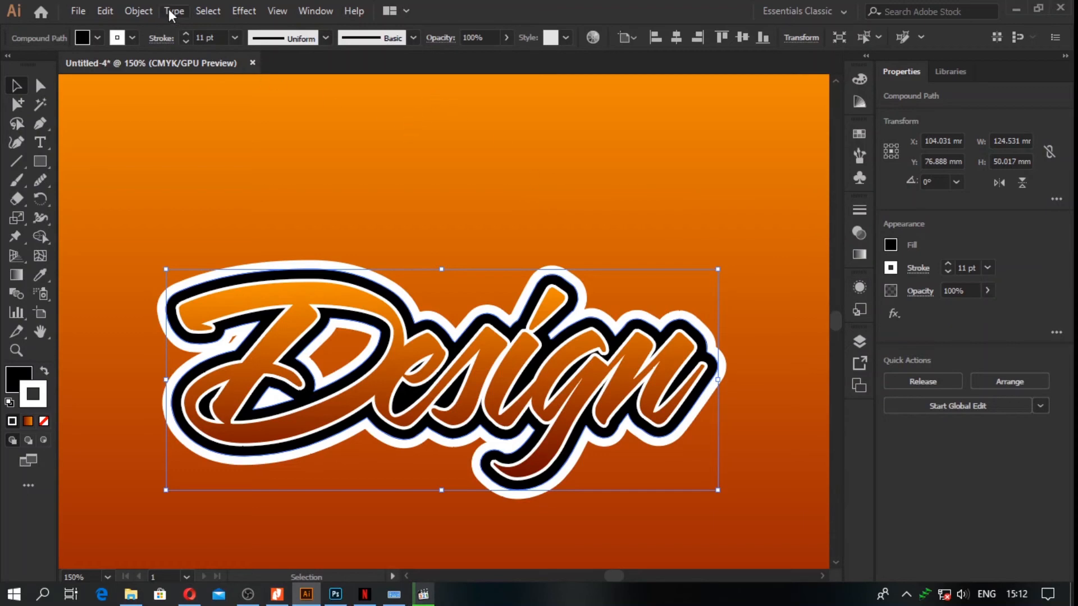
# Step: Rasterize the stroked outline shape in CMYK at High (300 ppi) with a transparent background
pyautogui.click(138, 11)
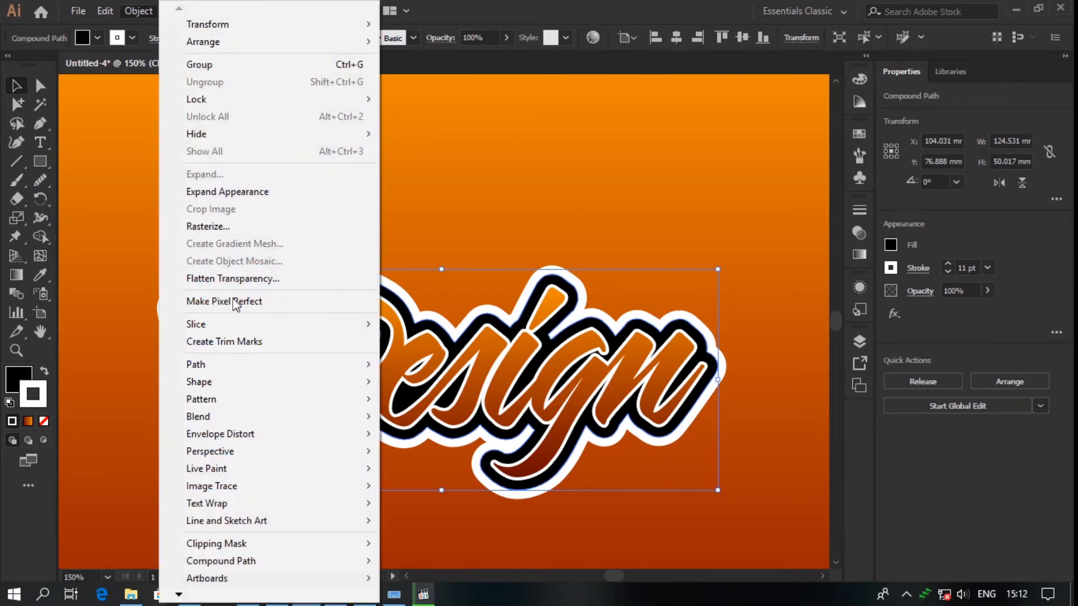
pyautogui.click(236, 226)
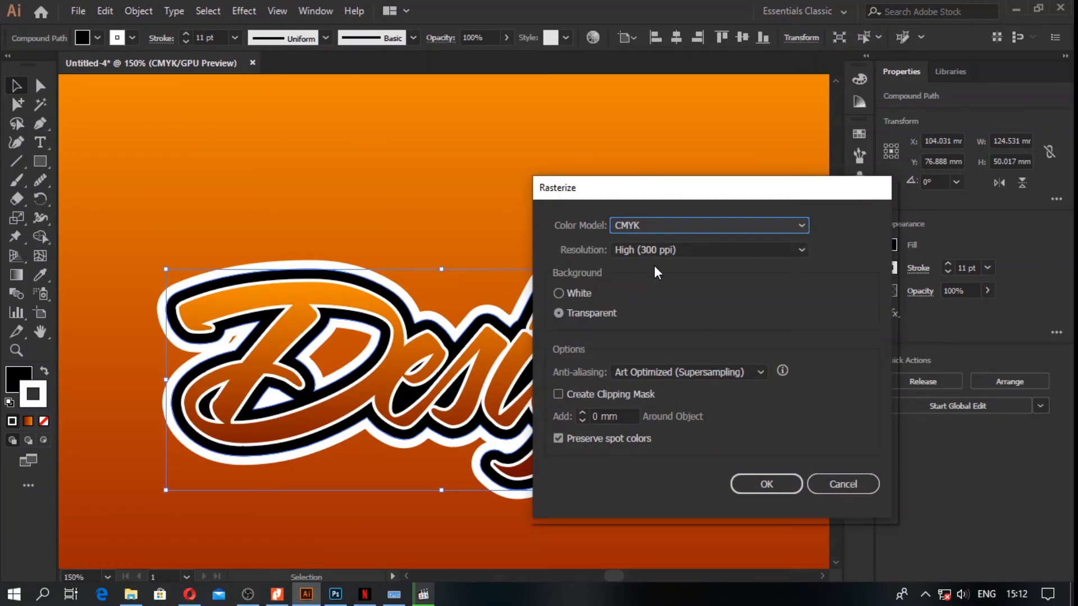
pyautogui.click(764, 484)
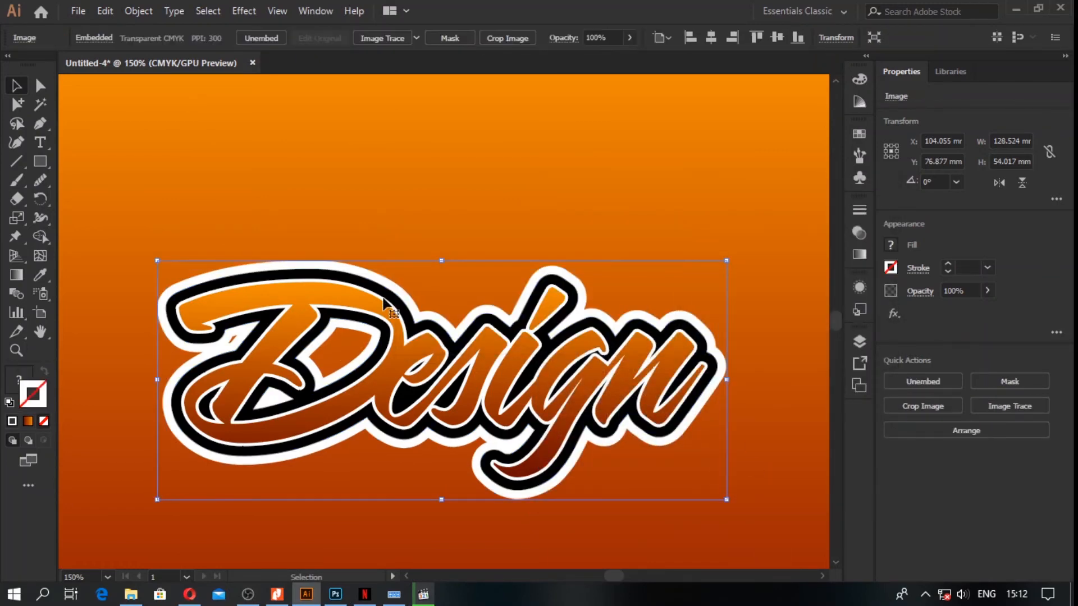
# Step: Apply a Color Halftone effect to the rasterized outline with a 15-pixel maximum radius and 300° for all four channels
pyautogui.click(218, 11)
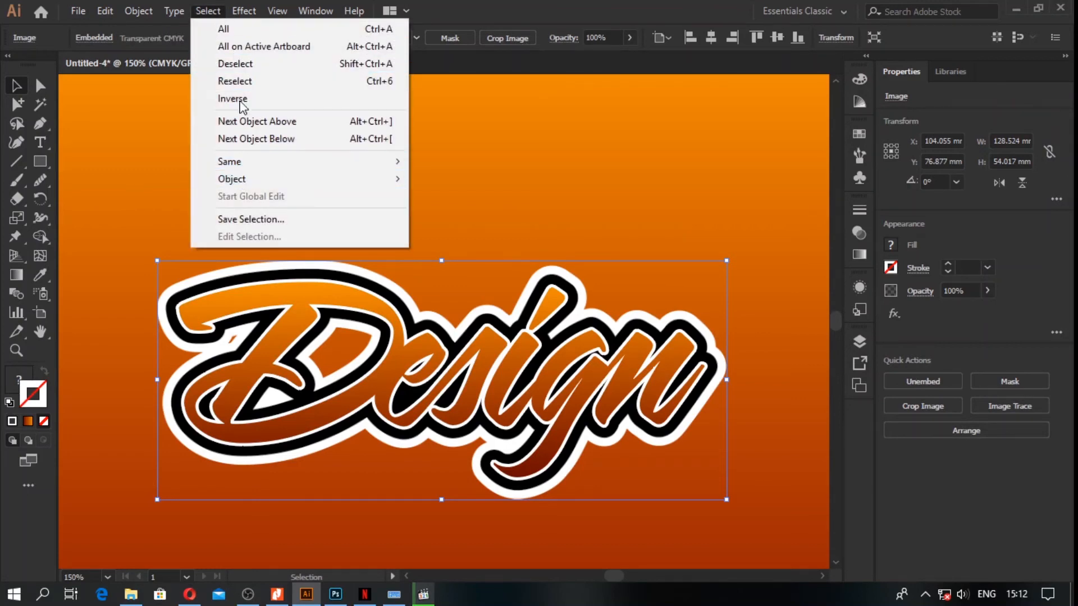
pyautogui.moveTo(247, 12)
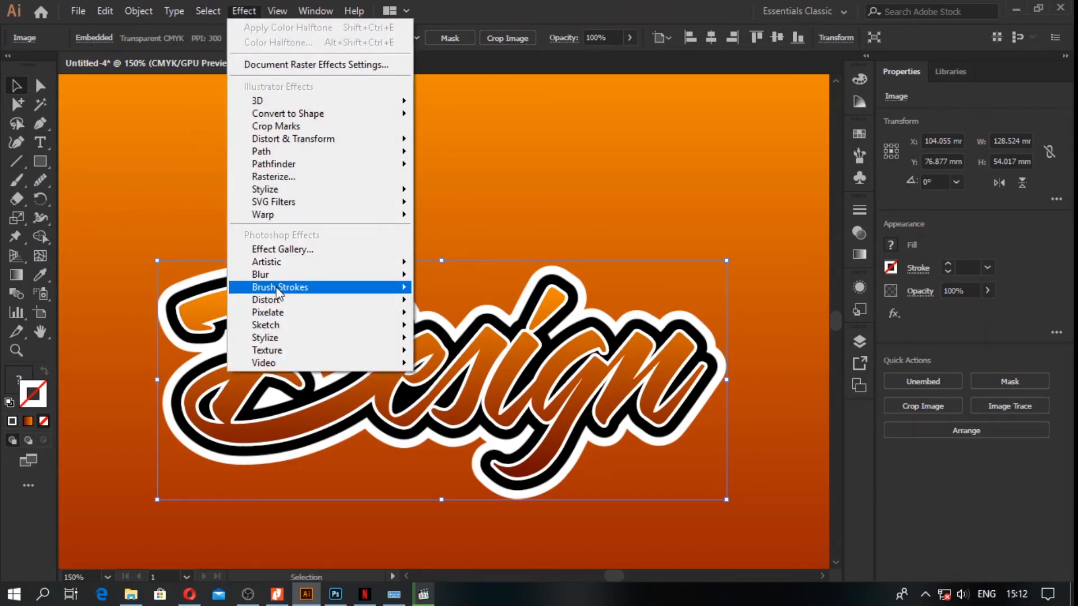
pyautogui.moveTo(277, 312)
pyautogui.click(432, 315)
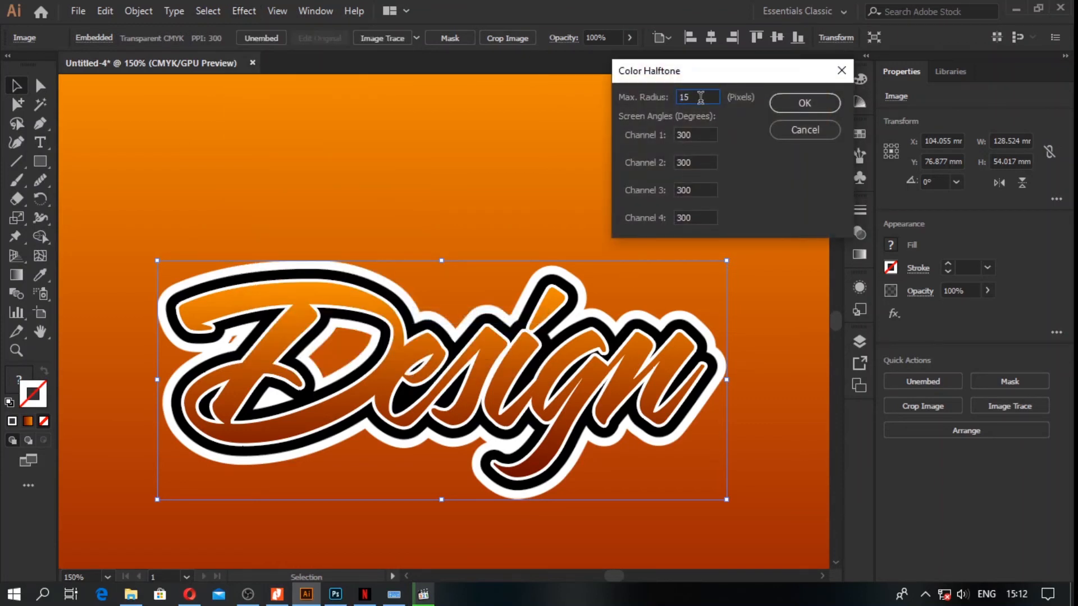
pyautogui.click(699, 191)
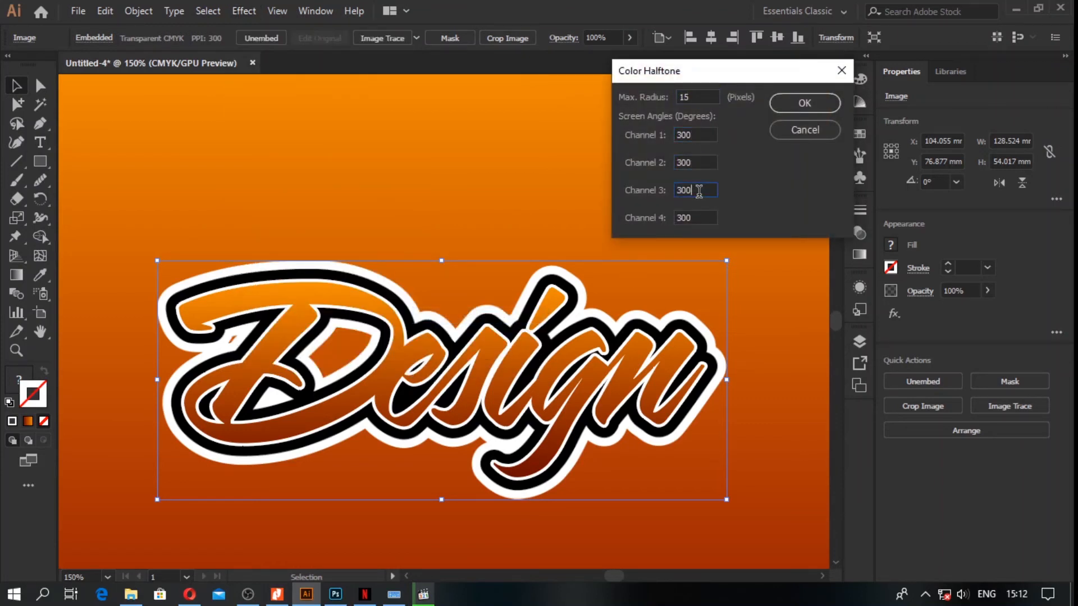
pyautogui.doubleClick(696, 217)
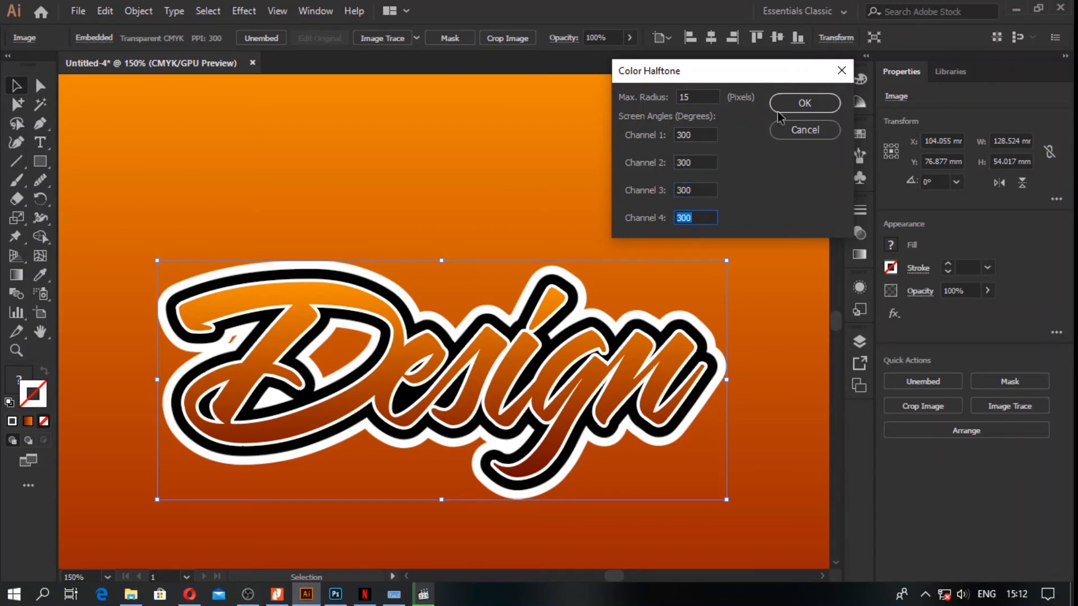
pyautogui.click(806, 104)
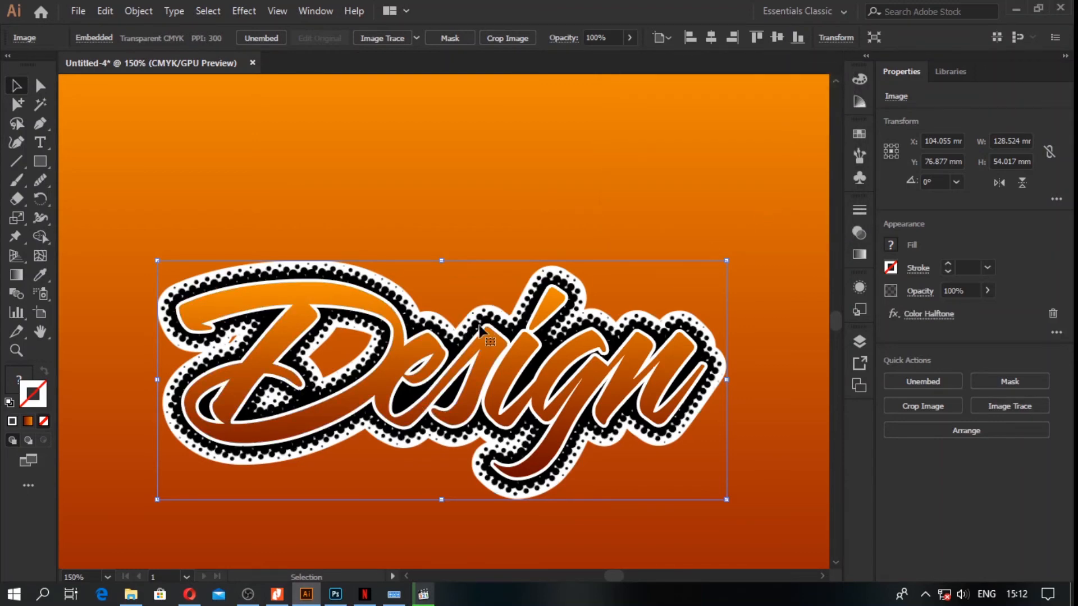
# Step: Examine the halftone dots around the lettering up close and across the whole artboard, keeping the outline image selected
pyautogui.scroll(-2, 490, 351)
pyautogui.scroll(2, 492, 397)
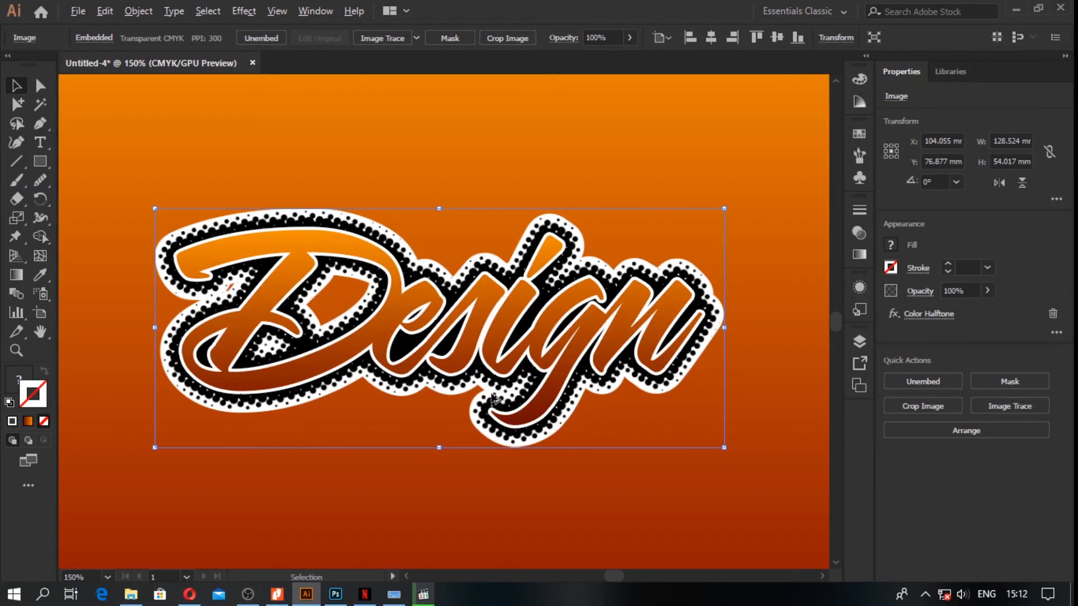
pyautogui.scroll(-2, 492, 397)
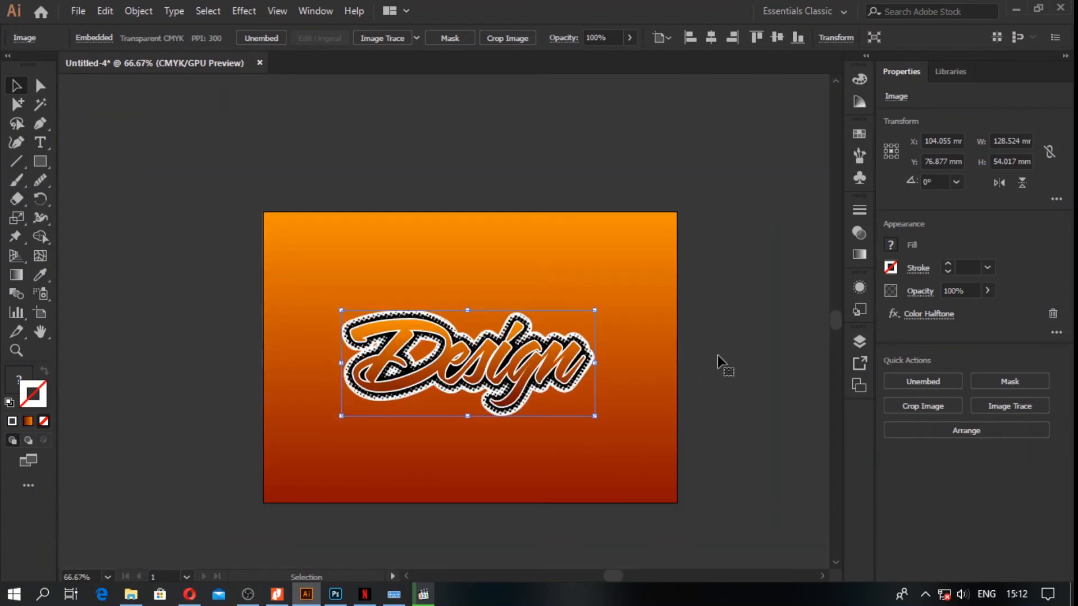
pyautogui.click(719, 363)
pyautogui.click(516, 324)
pyautogui.scroll(1, 516, 325)
pyautogui.scroll(-1, 515, 324)
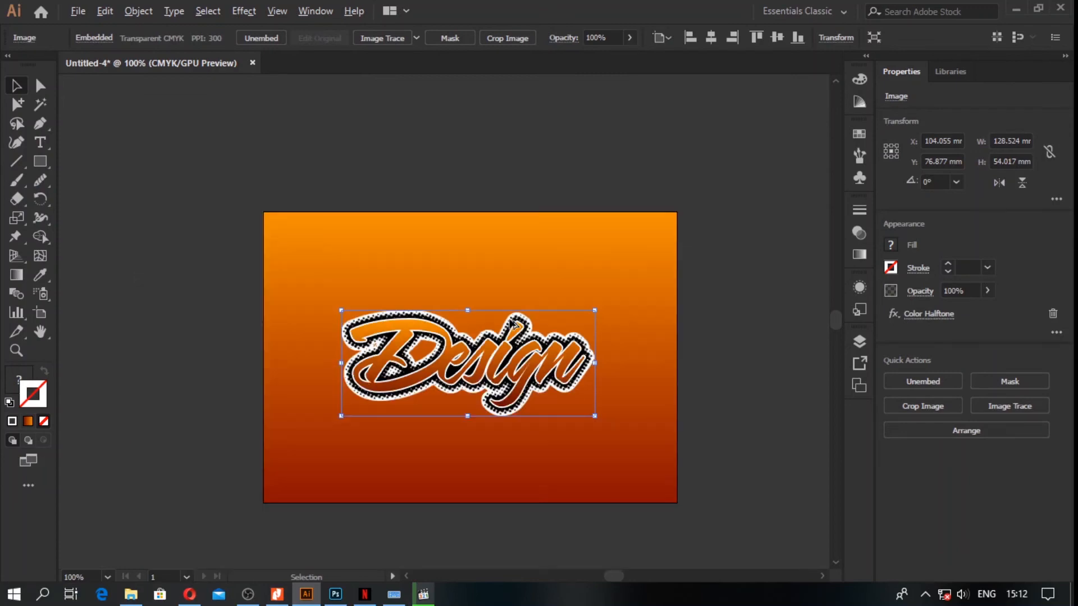
pyautogui.scroll(2, 512, 324)
pyautogui.scroll(2, 513, 324)
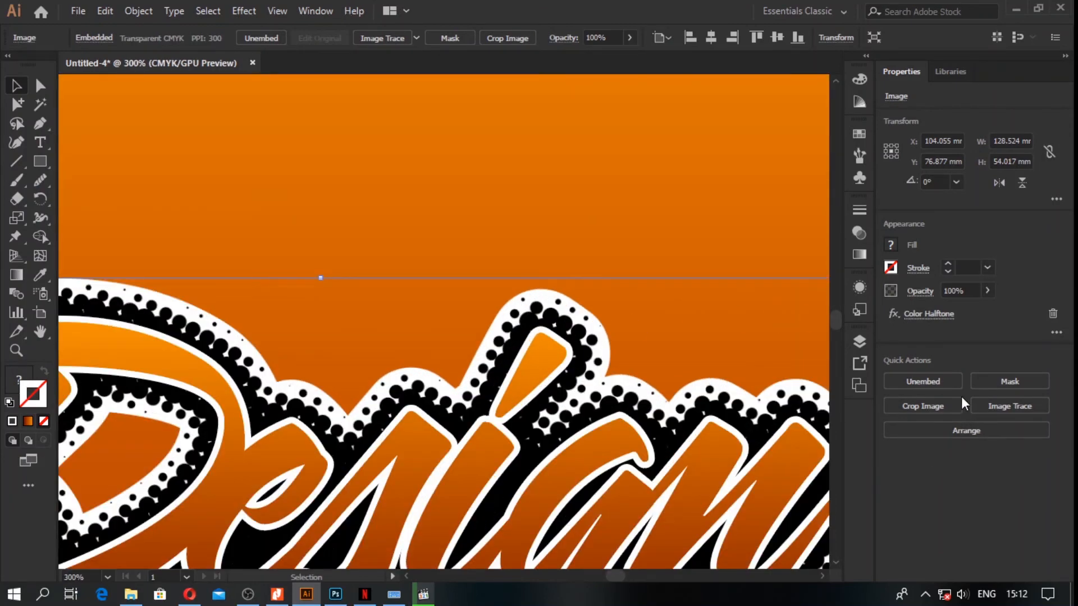
# Step: Image-trace the halftone outline with the Silhouettes preset and check the dotted edge around the lettering
pyautogui.click(1000, 403)
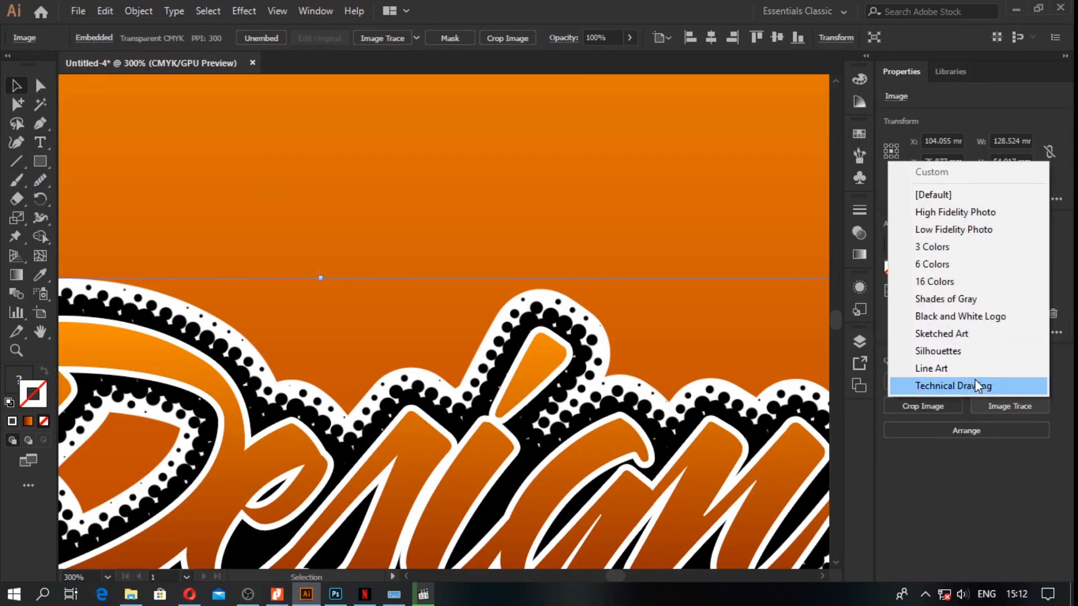
pyautogui.click(966, 352)
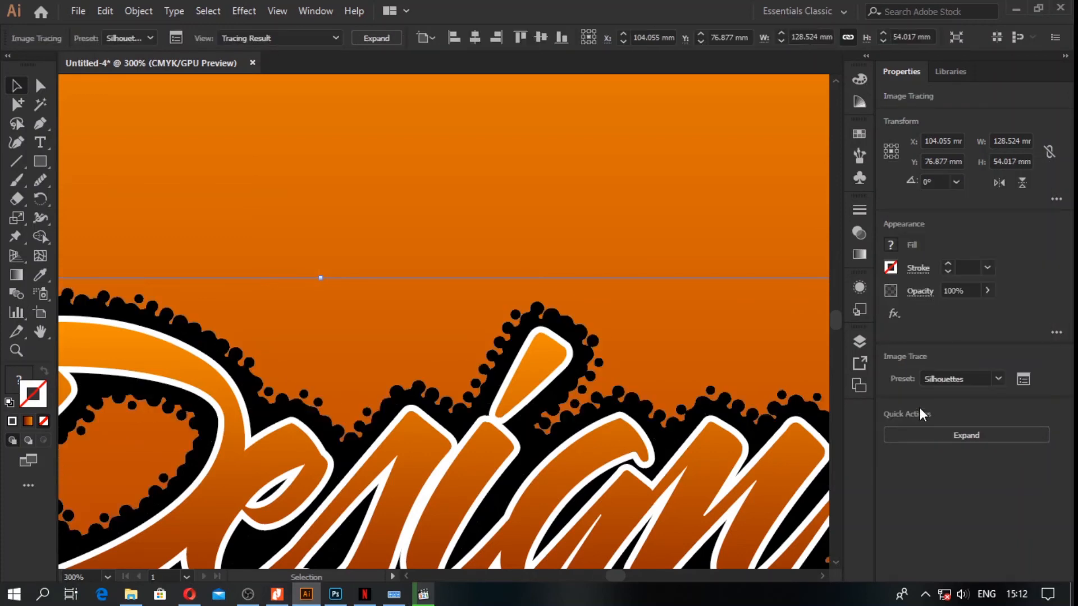
pyautogui.hotkey('ctrl', '-')
pyautogui.hotkey('ctrl', '-')
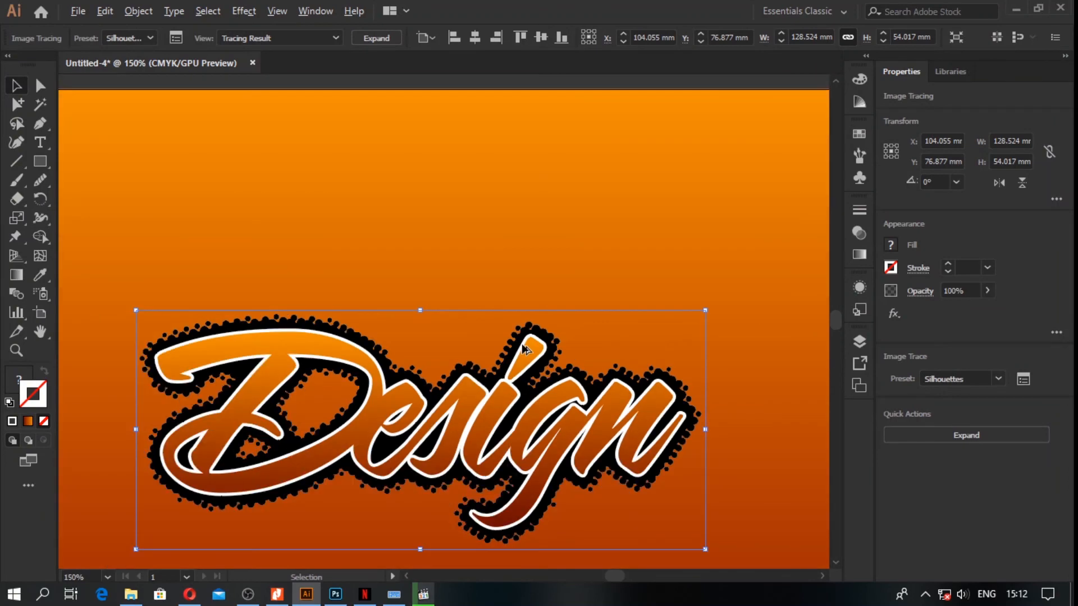
pyautogui.scroll(1, 550, 515)
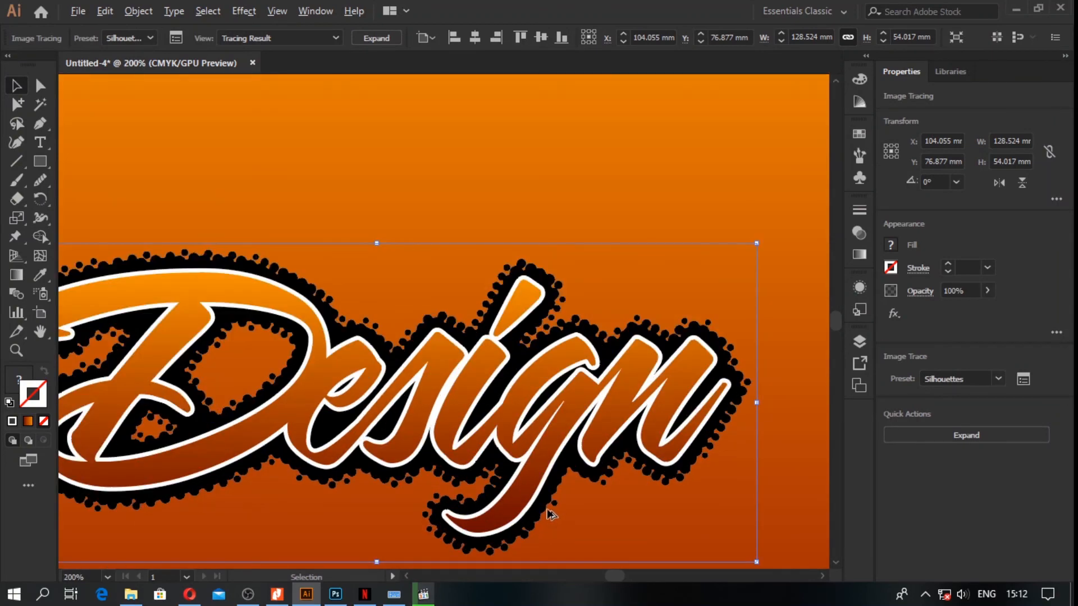
pyautogui.scroll(-1, 550, 515)
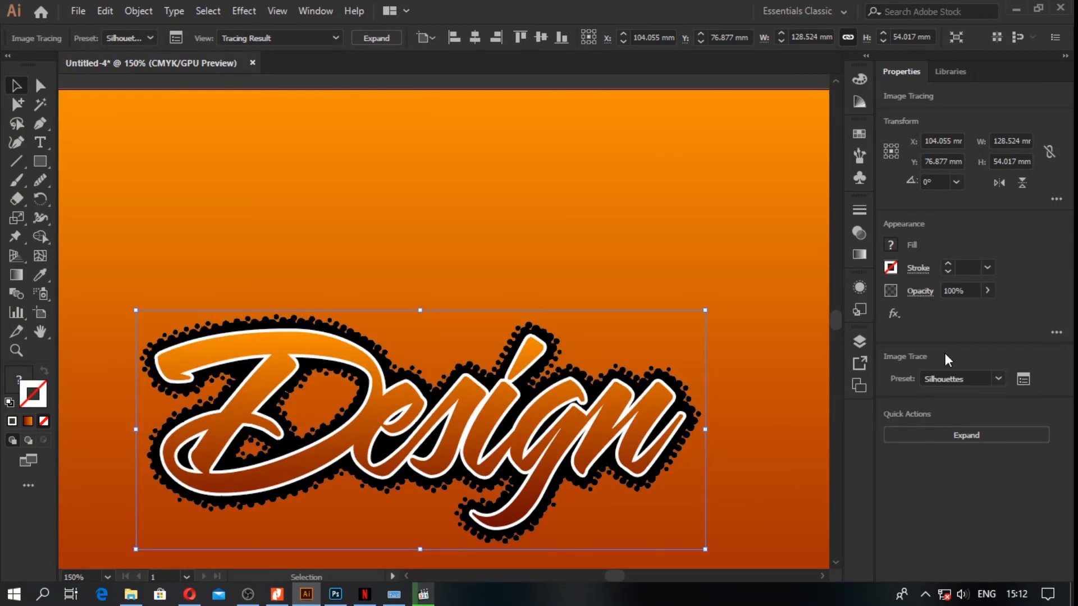
# Step: Expand the traced halftone outline into vector paths, try a white fill on it, and set its fill to CMYK Yellow
pyautogui.click(964, 432)
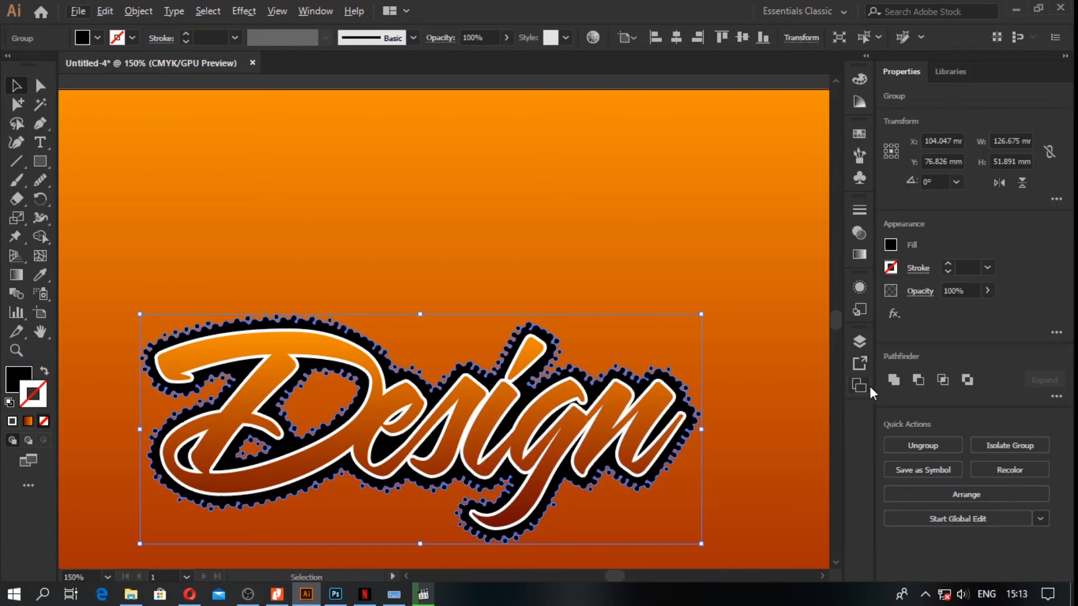
pyautogui.click(891, 244)
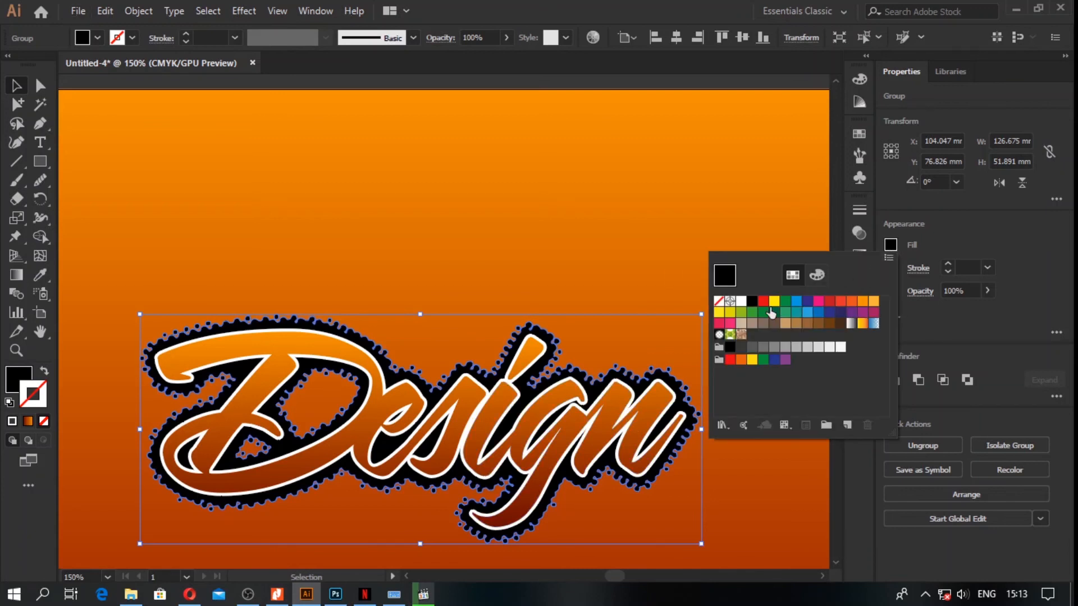
pyautogui.click(740, 305)
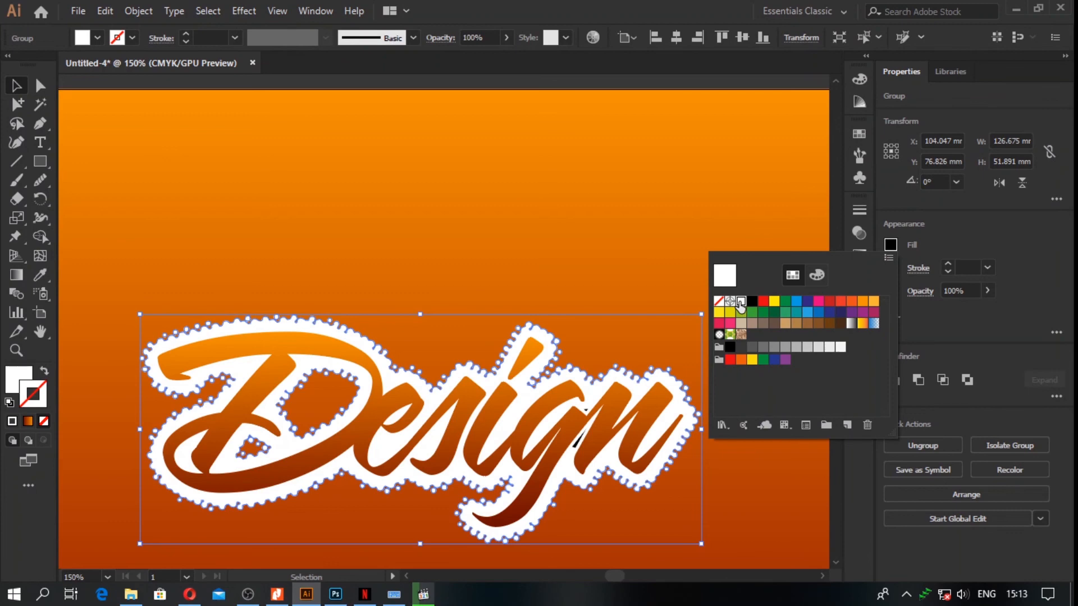
pyautogui.click(774, 304)
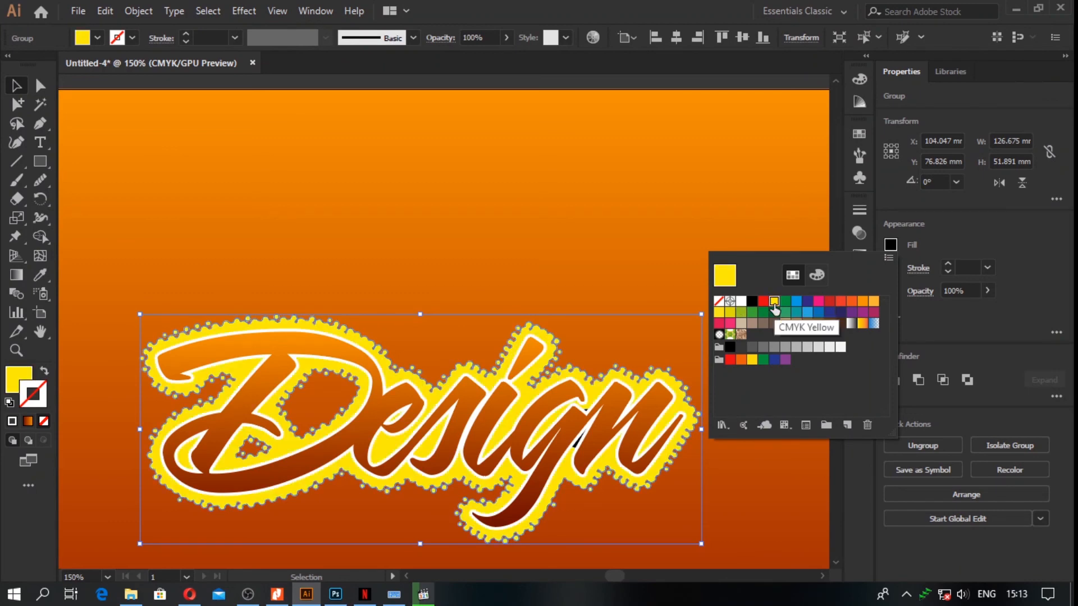
pyautogui.click(594, 265)
pyautogui.click(594, 263)
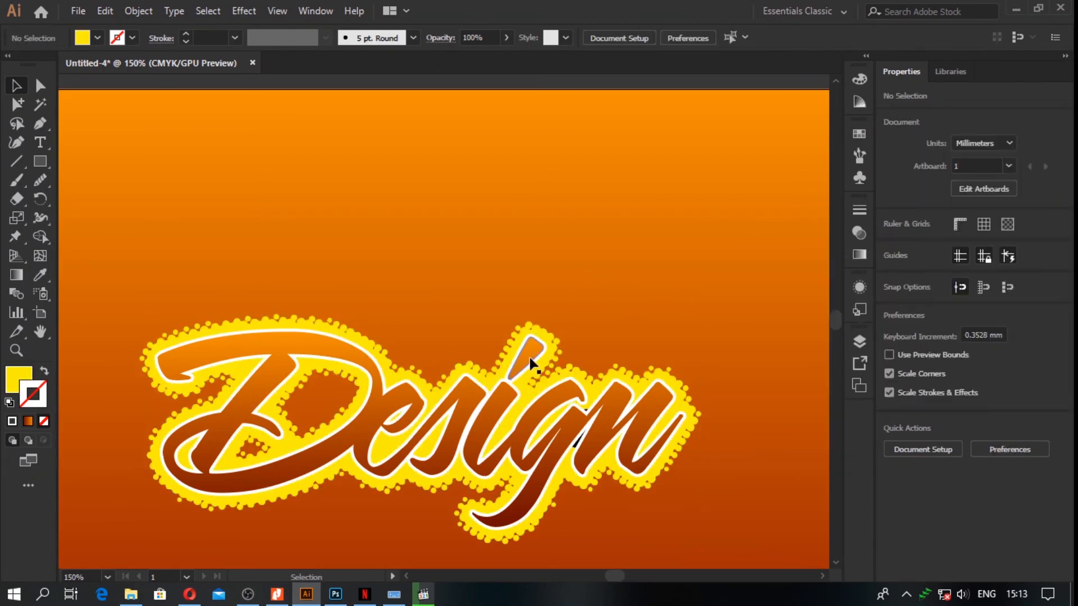
# Step: Add a black Drop Shadow to the gradient lettering in Multiply mode at 75% opacity, with 2.47 mm X and Y offsets and 1.76 mm blur
pyautogui.click(520, 366)
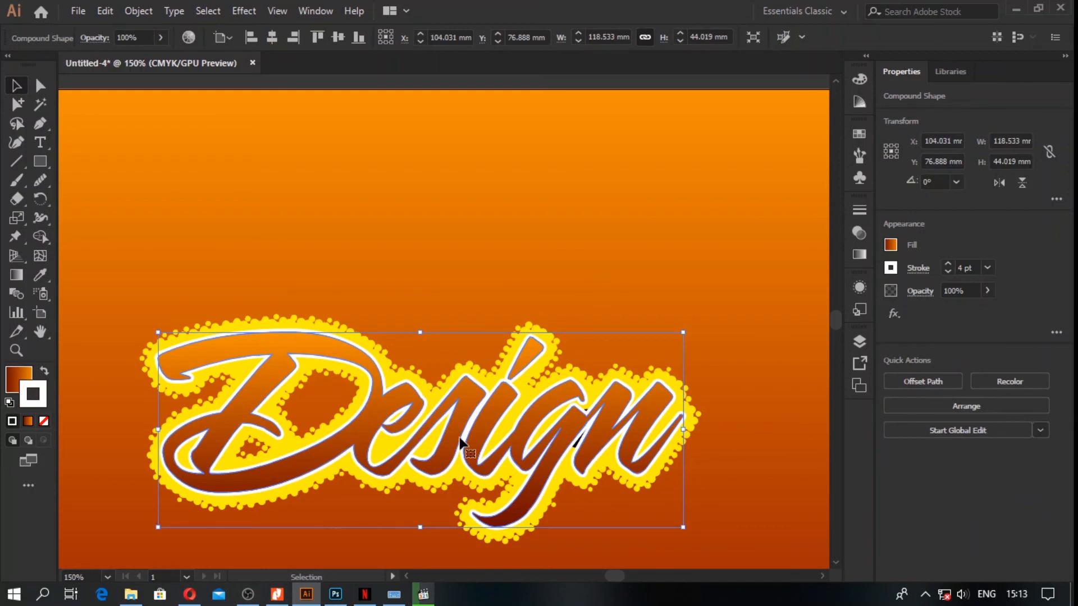
pyautogui.click(892, 313)
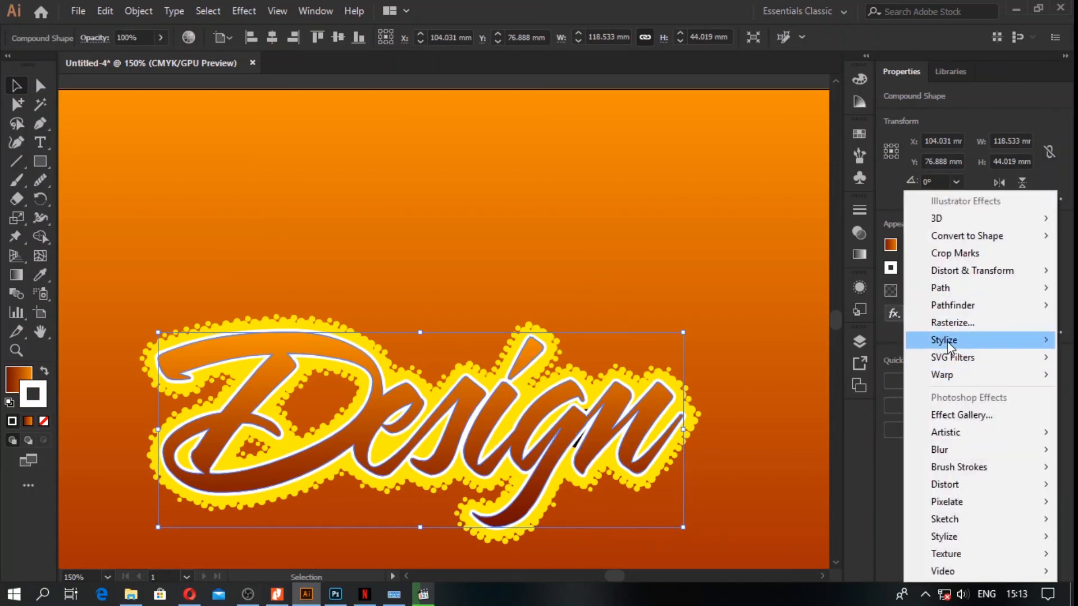
pyautogui.moveTo(934, 341)
pyautogui.click(845, 343)
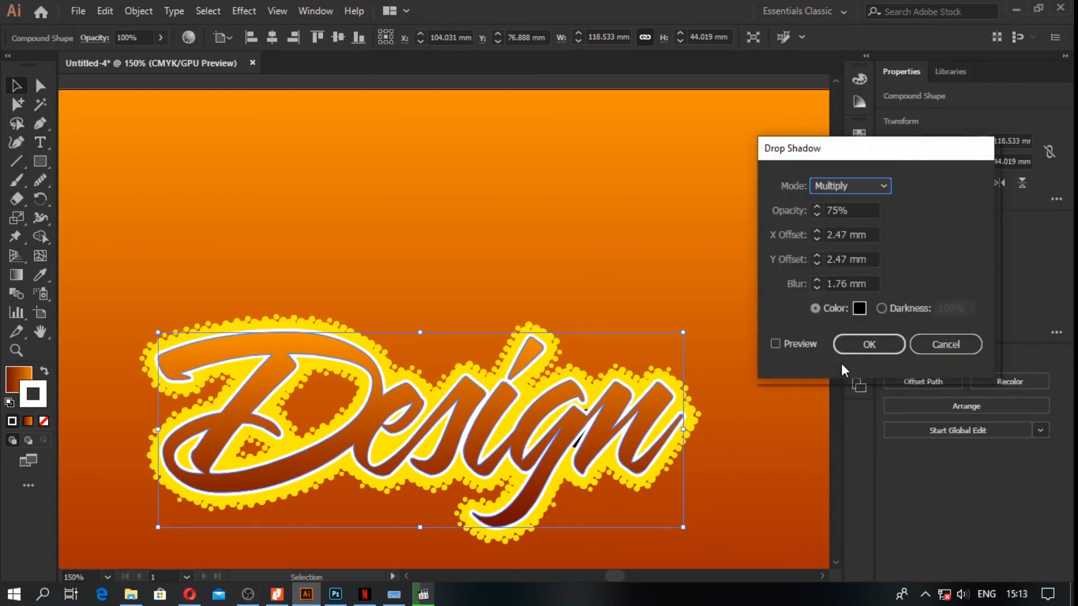
pyautogui.click(795, 347)
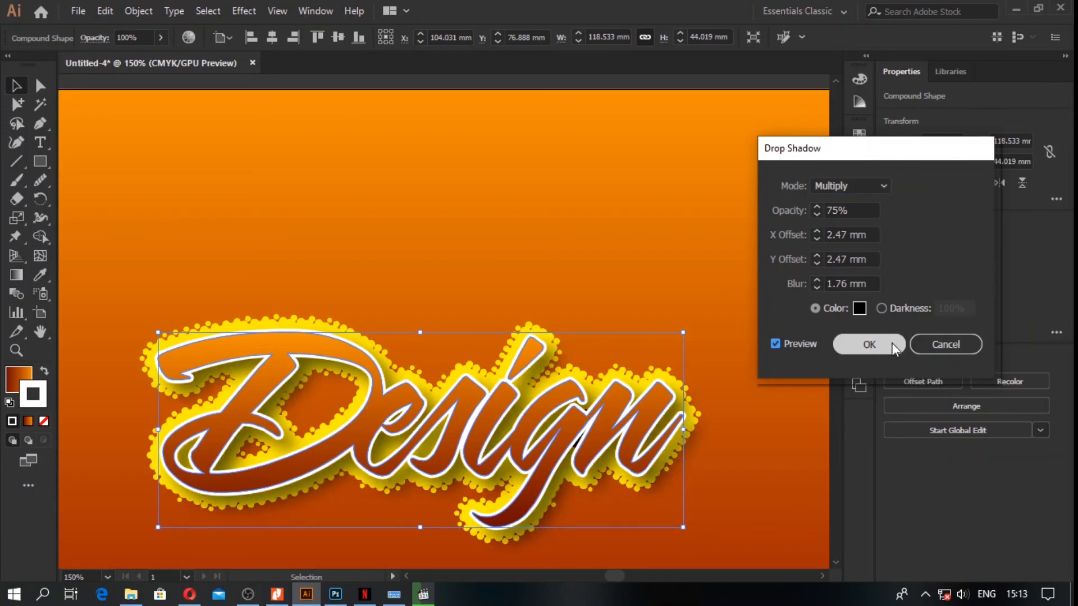
pyautogui.click(869, 344)
pyautogui.click(662, 302)
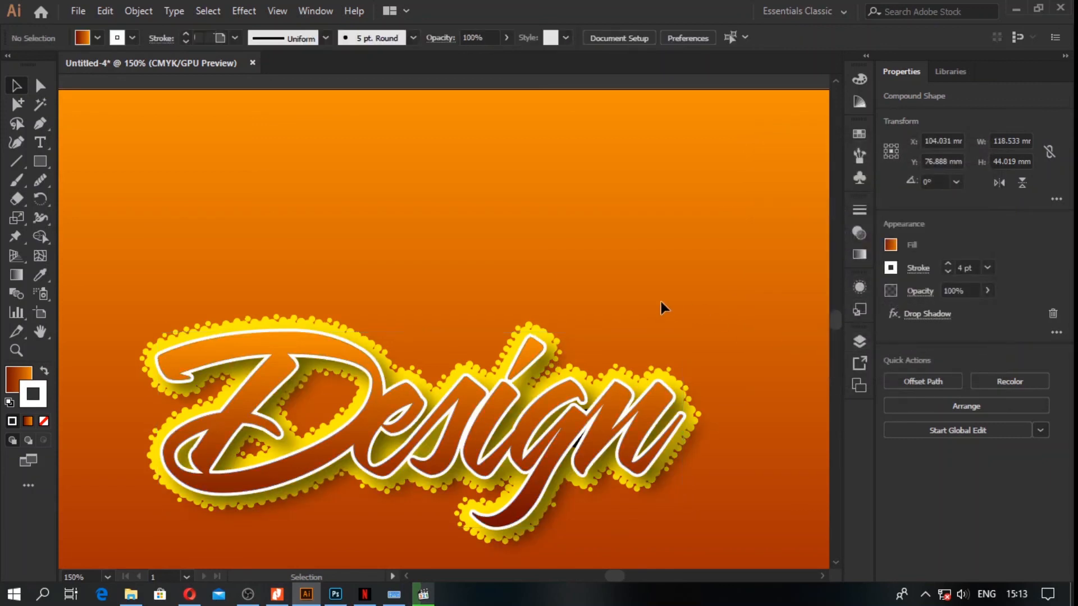
# Step: Fill the dotted outline group behind the lettering with white and deselect it to view the whole artboard
pyautogui.click(537, 328)
pyautogui.click(891, 245)
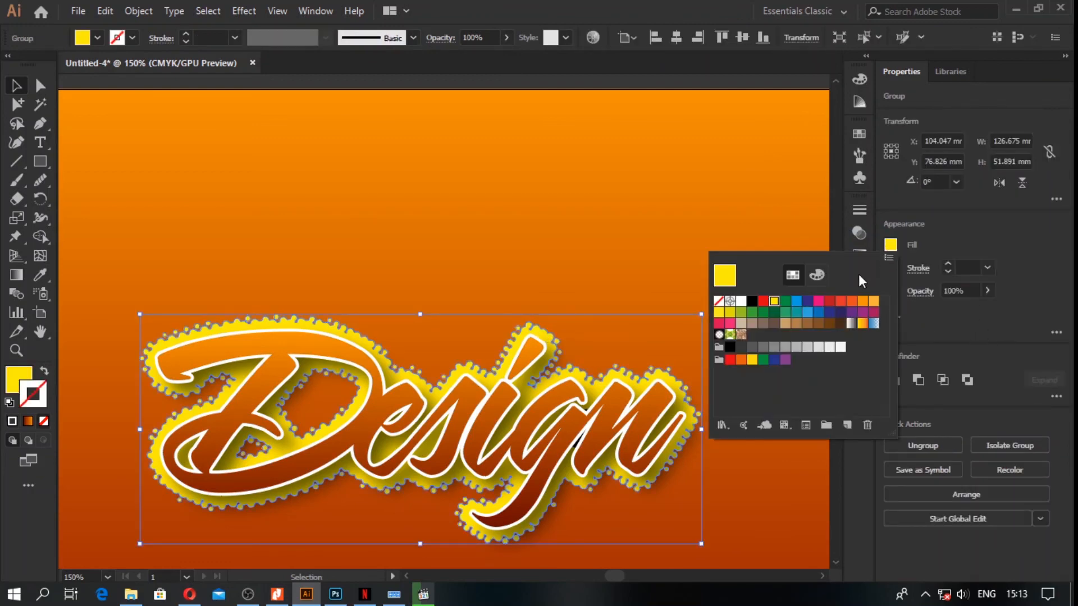
pyautogui.click(744, 304)
pyautogui.hotkey('ctrl', '-')
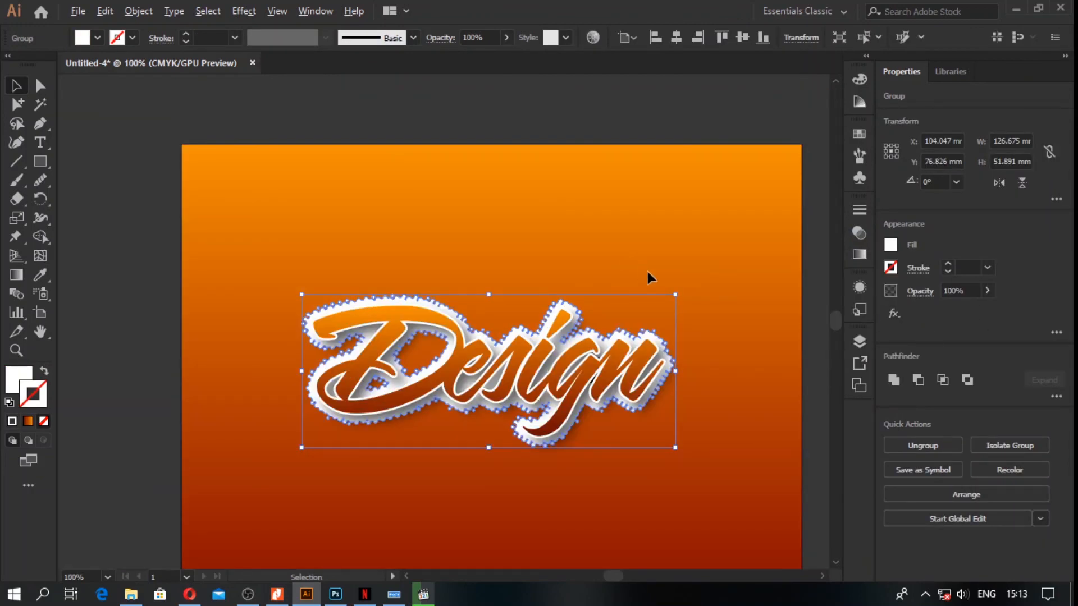
pyautogui.moveTo(657, 297); pyautogui.dragTo(622, 252)
pyautogui.click(795, 345)
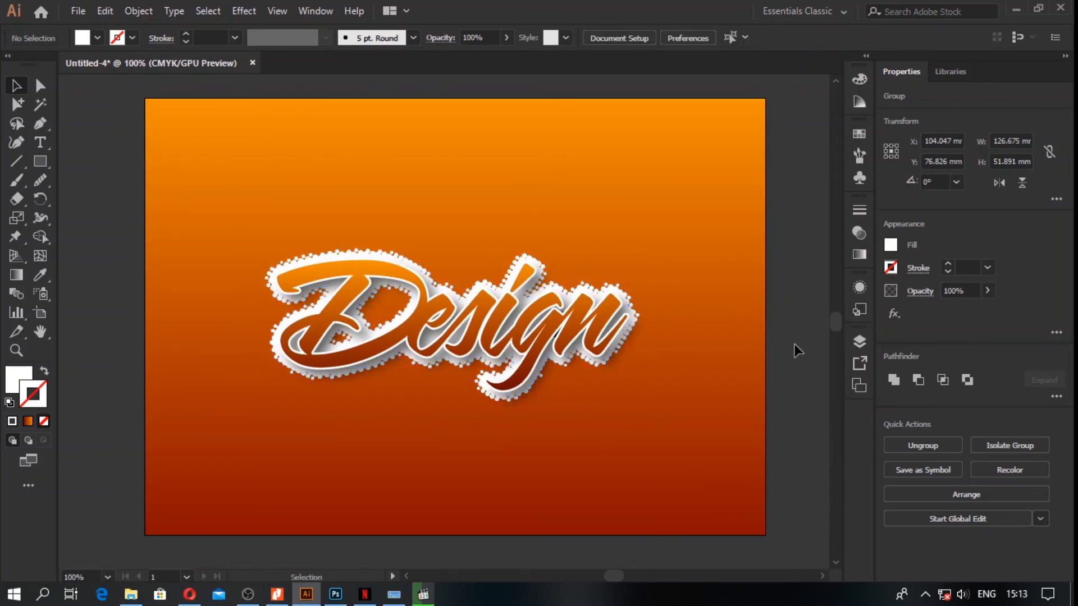